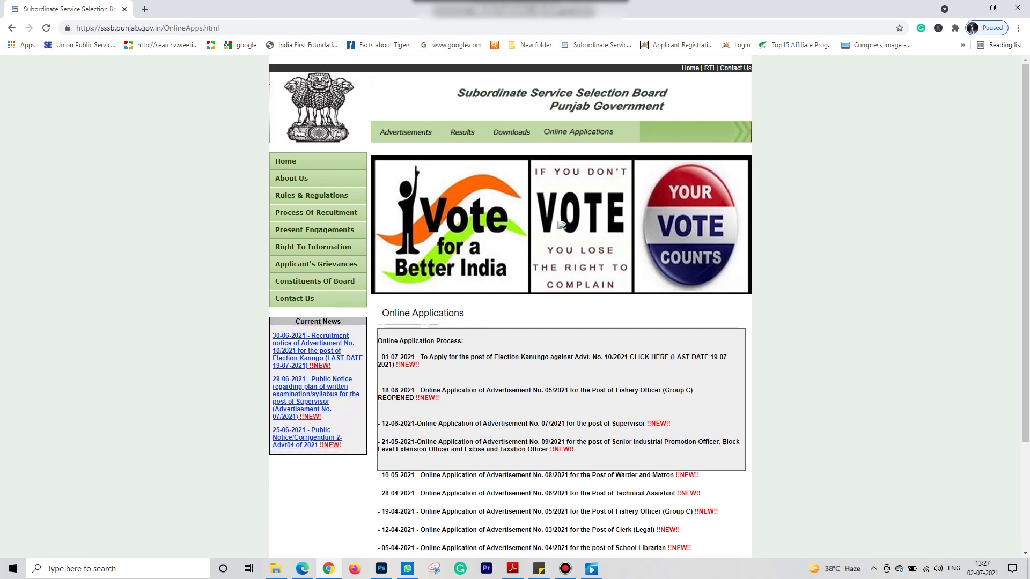
pyautogui.moveTo(382, 313); pyautogui.dragTo(439, 313)
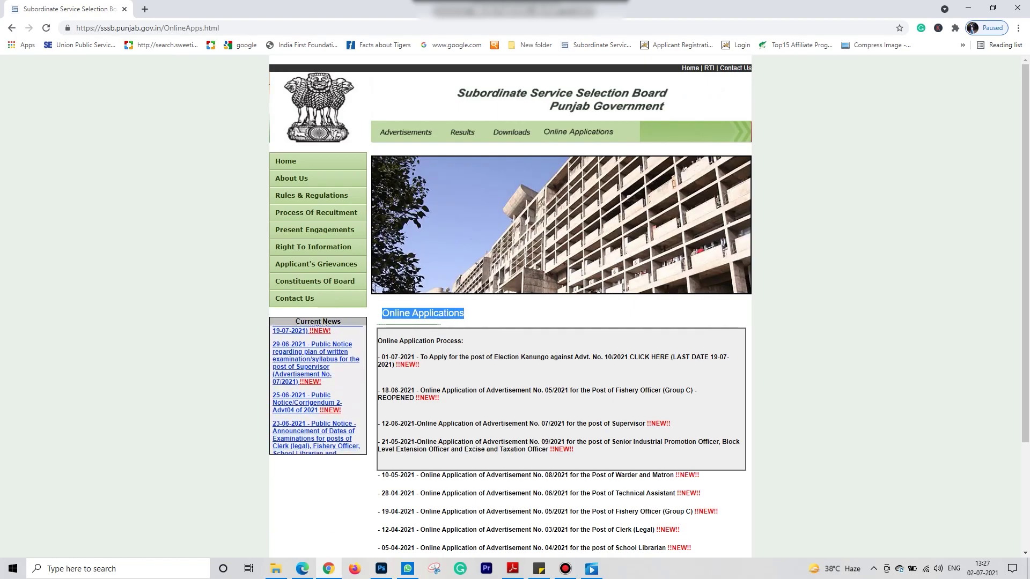
pyautogui.click(499, 314)
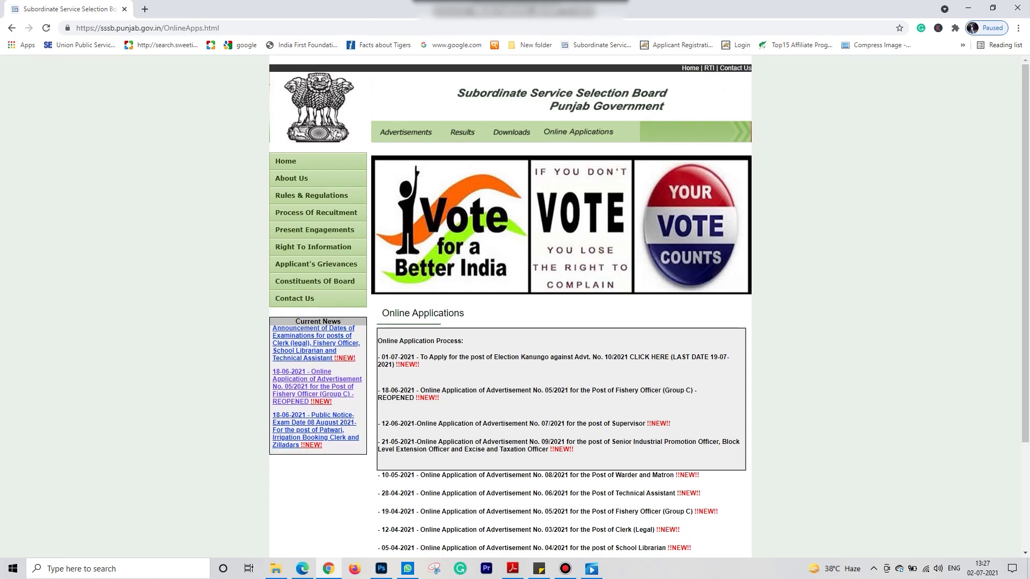
pyautogui.moveTo(377, 341); pyautogui.dragTo(704, 478)
pyautogui.click(704, 477)
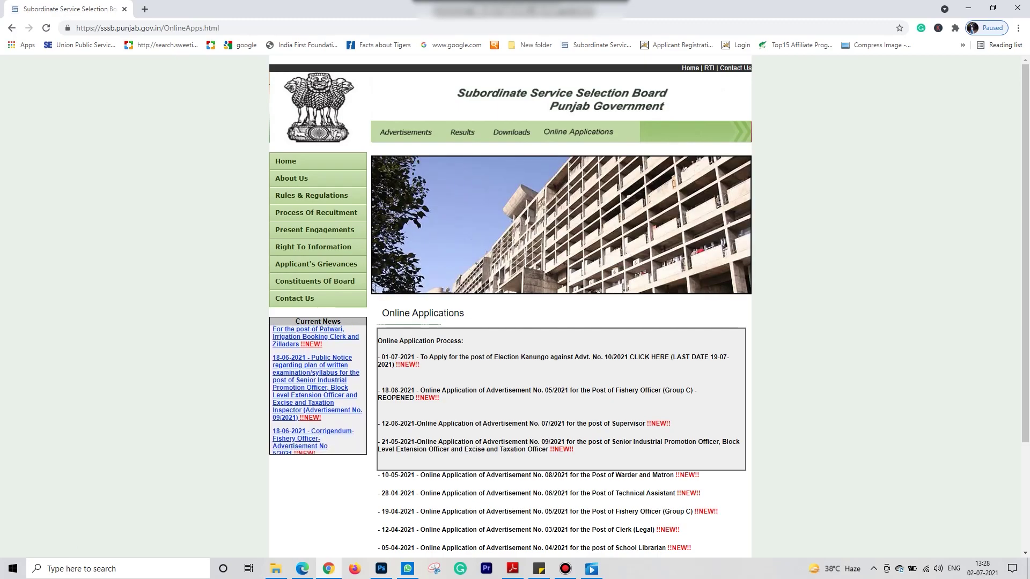
pyautogui.click(547, 424)
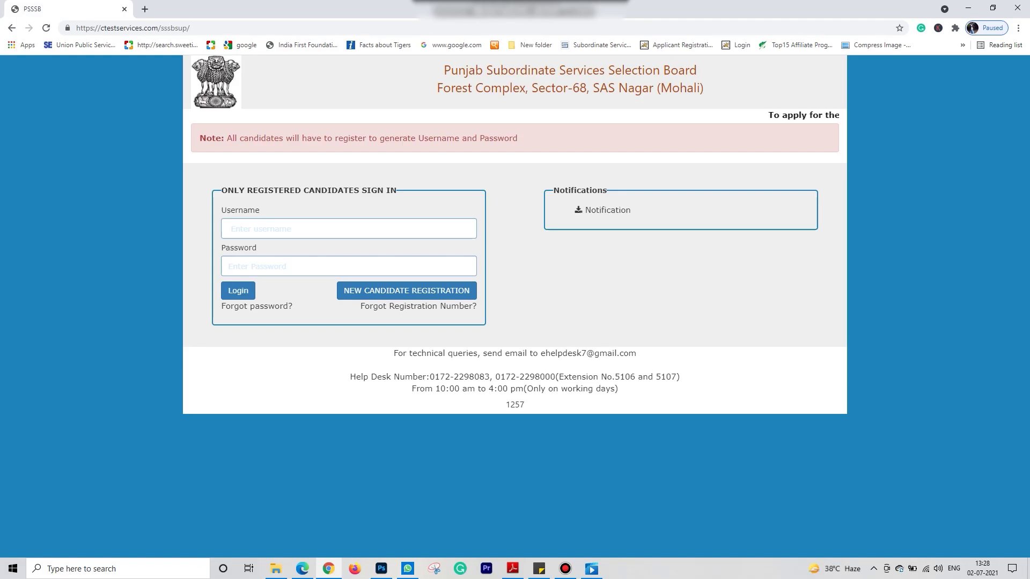
pyautogui.hotkey('alt', 'Left')
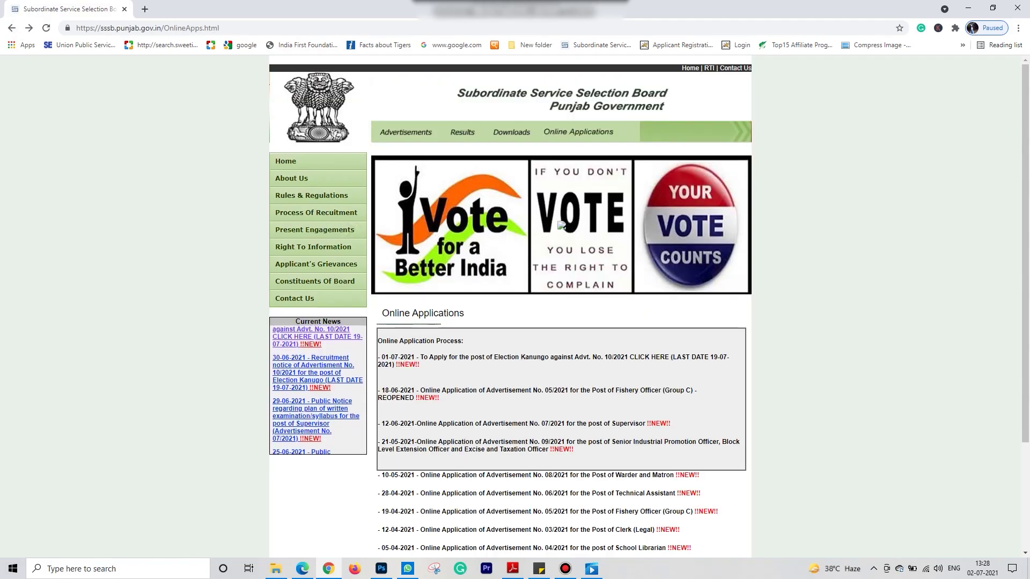
# Open the online application site for the post of Supervisor under Advertisement No. 07/2021.
pyautogui.moveTo(379, 458); pyautogui.dragTo(504, 424)
pyautogui.click(510, 410)
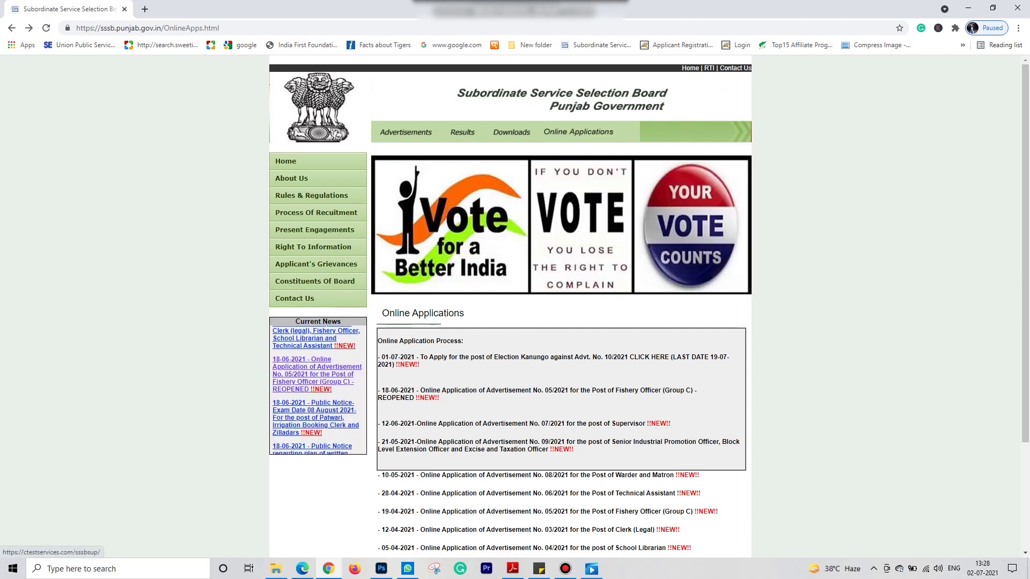
pyautogui.click(652, 357)
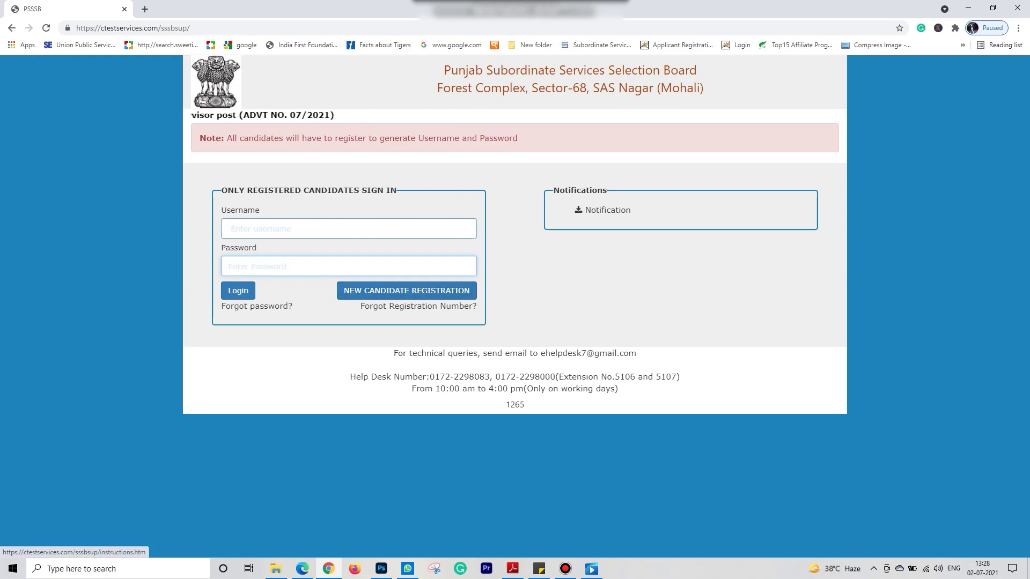
# Start a new candidate registration to bring up the application instructions.
pyautogui.click(349, 229)
pyautogui.press('Tab')
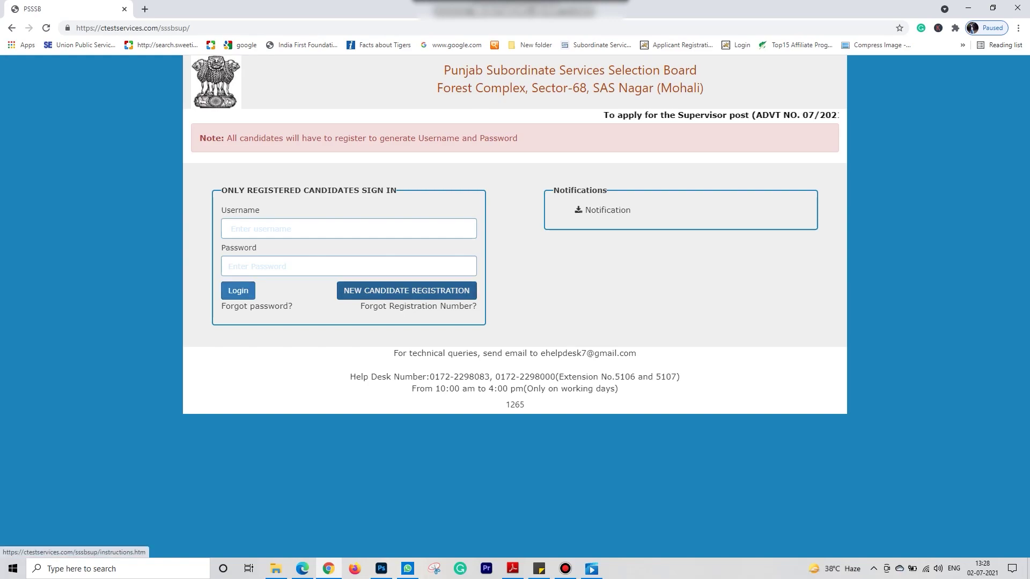
pyautogui.click(406, 290)
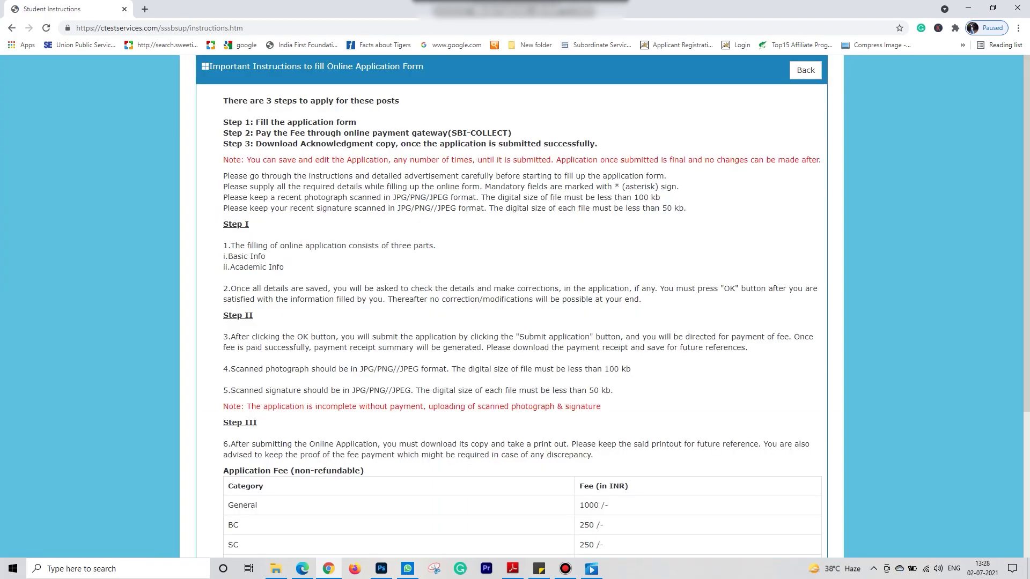
# Read the instructions for filling the online application form and examine the application fee for each category.
pyautogui.scroll(-1, 515, 306)
pyautogui.scroll(1, 515, 305)
pyautogui.moveTo(223, 100); pyautogui.dragTo(629, 486)
pyautogui.scroll(-4, 515, 306)
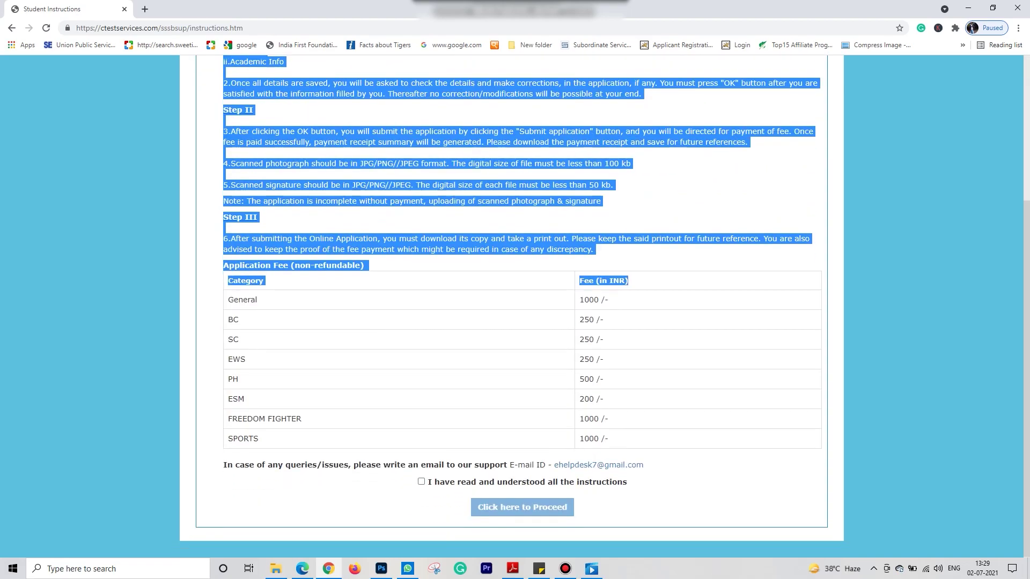
pyautogui.click(671, 370)
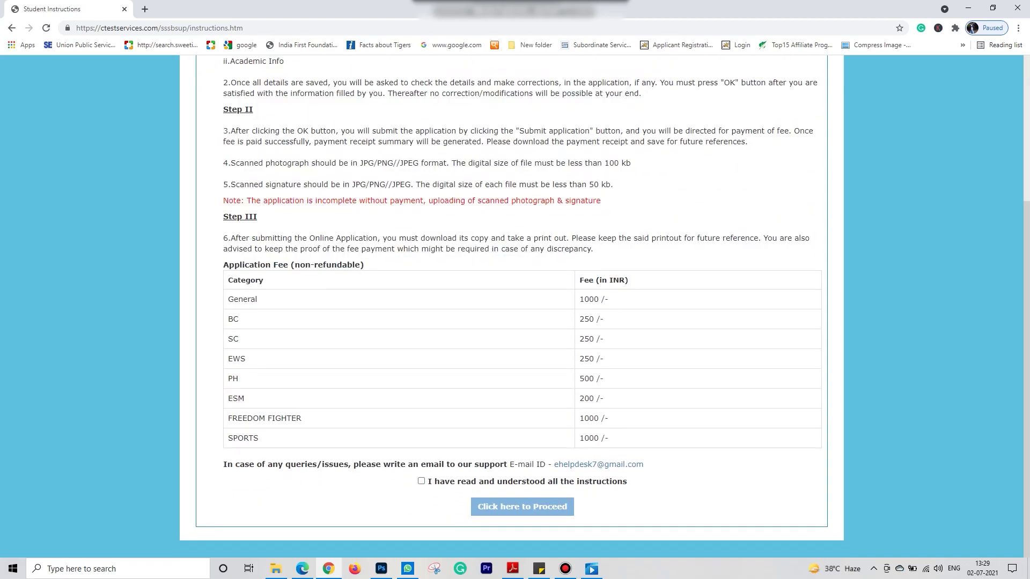
pyautogui.moveTo(224, 265); pyautogui.dragTo(612, 439)
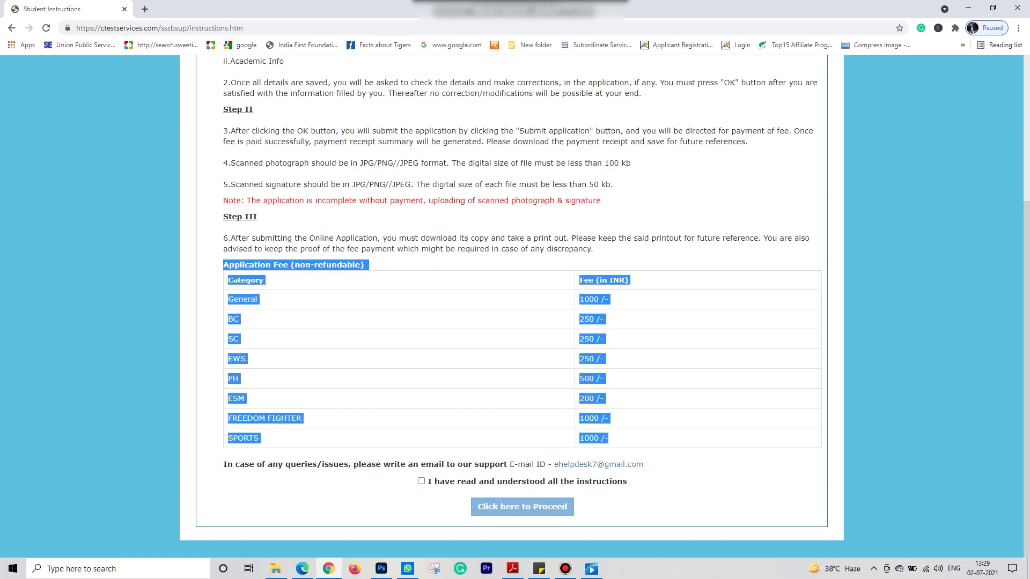
pyautogui.click(643, 419)
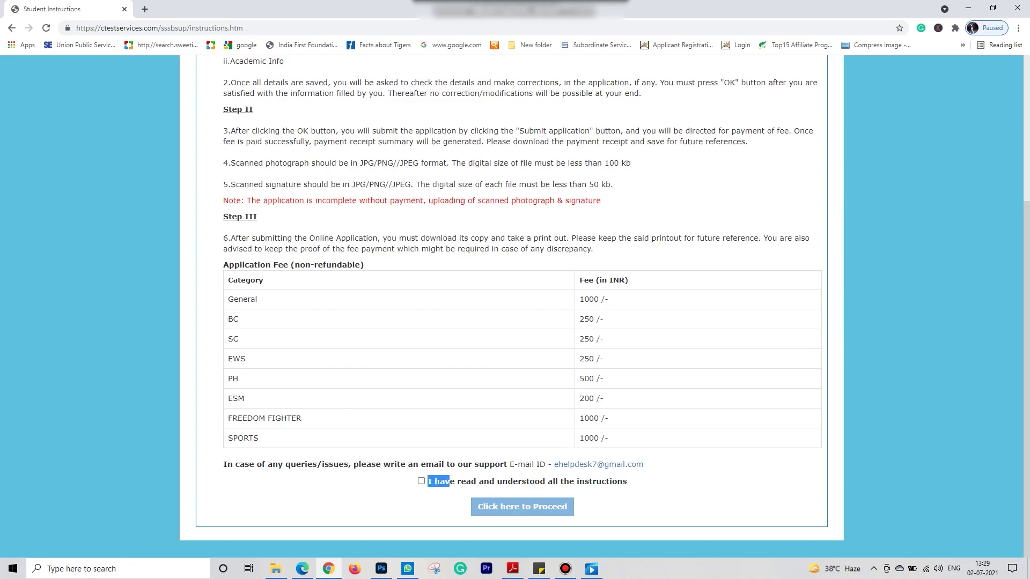
# Acknowledge having read and understood all the instructions and proceed to the registration form.
pyautogui.moveTo(450, 482); pyautogui.dragTo(627, 481)
pyautogui.click(627, 482)
pyautogui.click(421, 482)
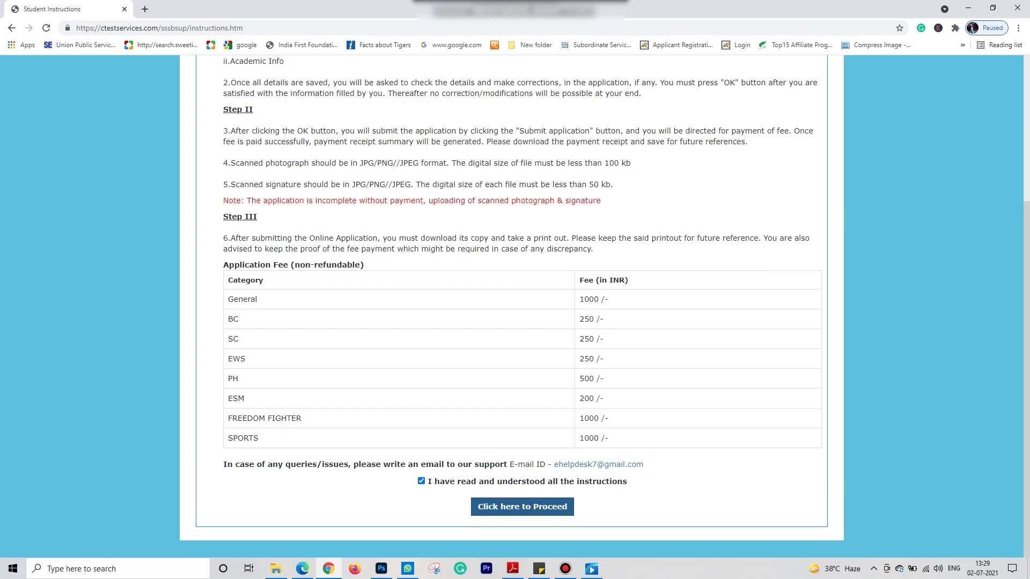
pyautogui.click(521, 507)
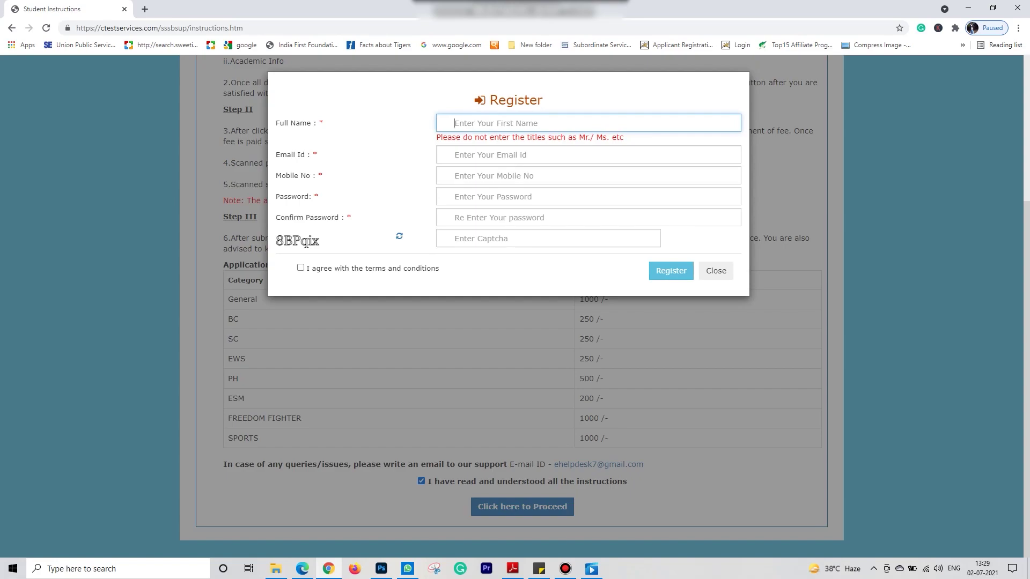
# Fill in the candidate's full name, email ID and mobile number in the registration form.
pyautogui.write('your name')
pyautogui.click(588, 155)
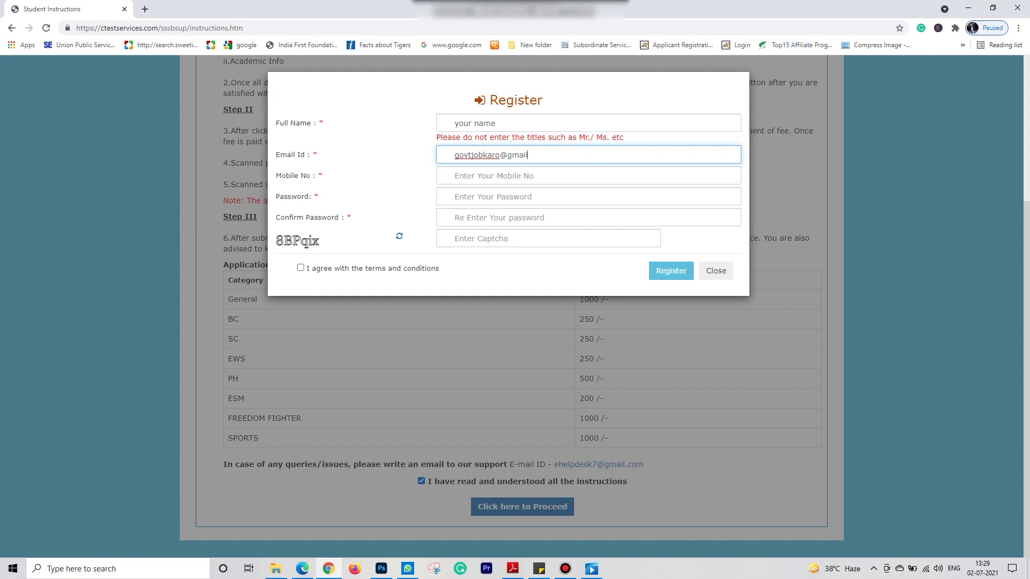
pyautogui.write('m')
pyautogui.click(494, 175)
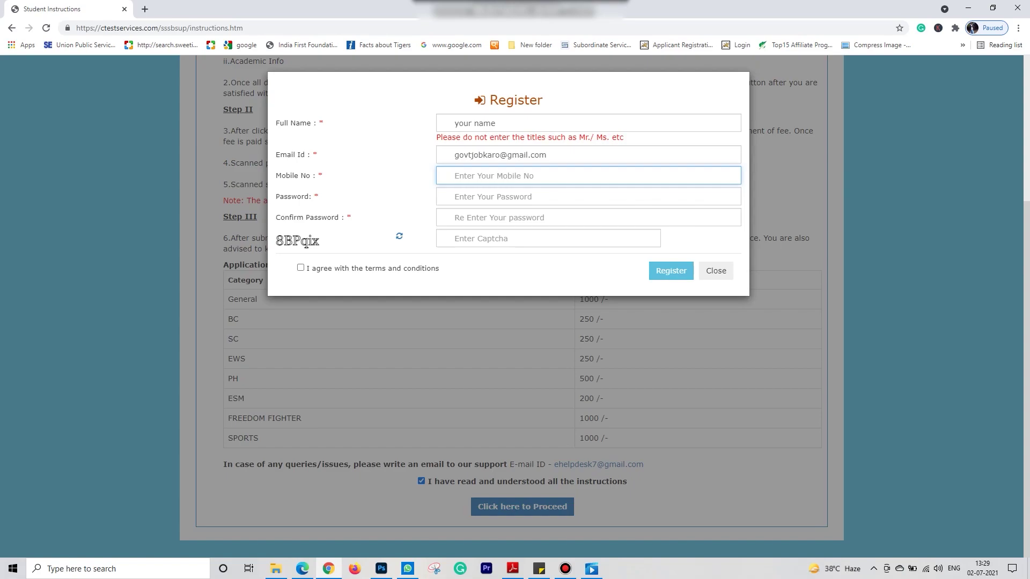
pyautogui.write('526545523')
pyautogui.press('Tab')
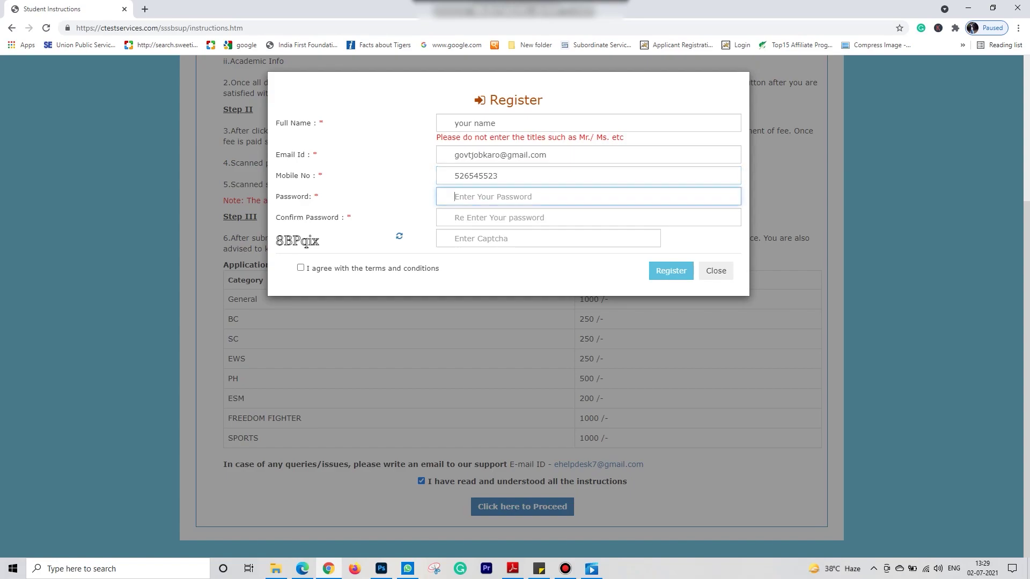
# Enter the account password and repeat it in the confirmation field of the registration form.
pyautogui.write('********')
pyautogui.press('Tab')
pyautogui.write('****')
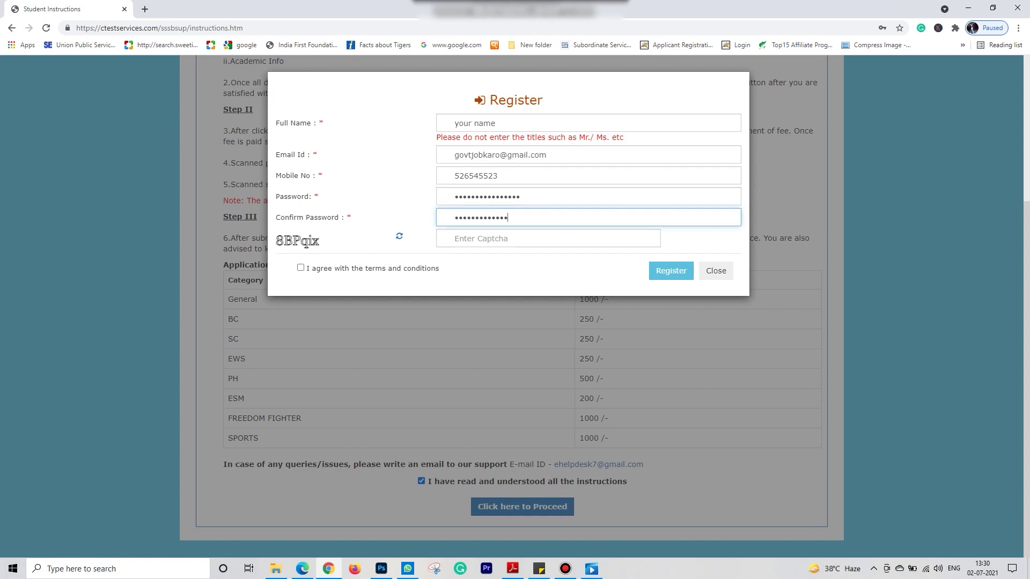
pyautogui.press('Tab')
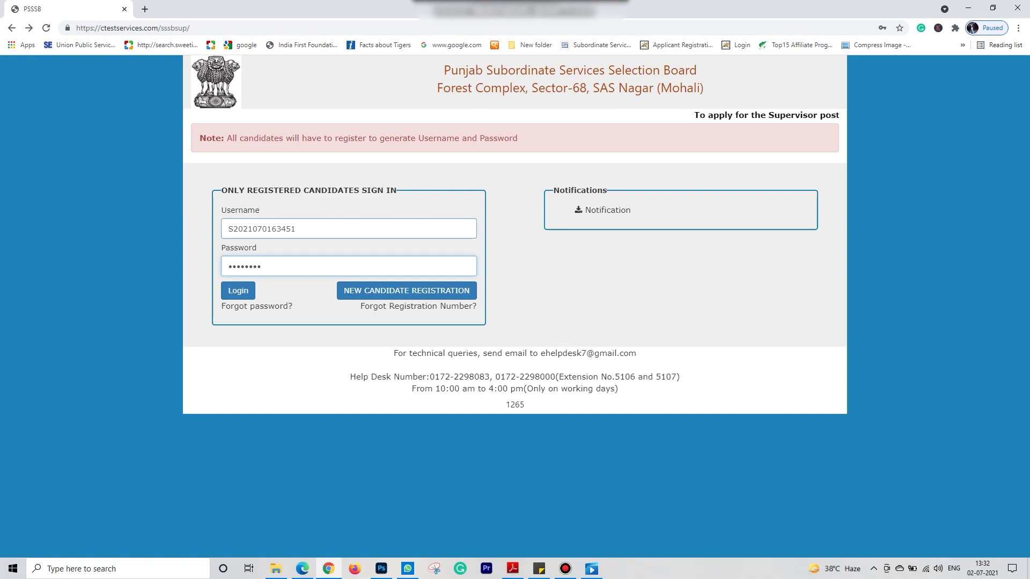
# Log in as a registered candidate with the username and password already filled in.
pyautogui.hotkey('shift', 'Tab')
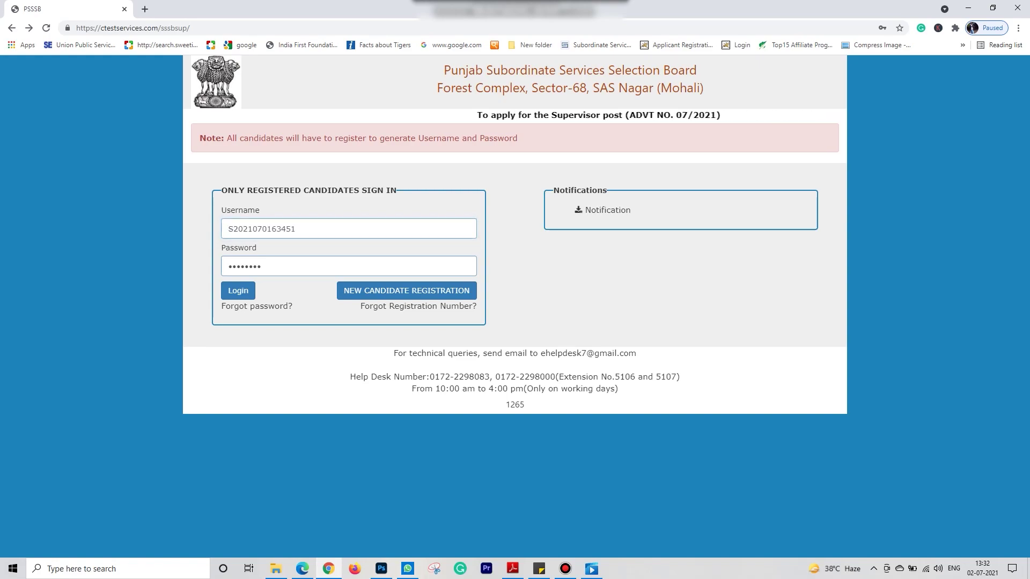
pyautogui.click(261, 266)
pyautogui.moveTo(261, 267); pyautogui.dragTo(227, 267)
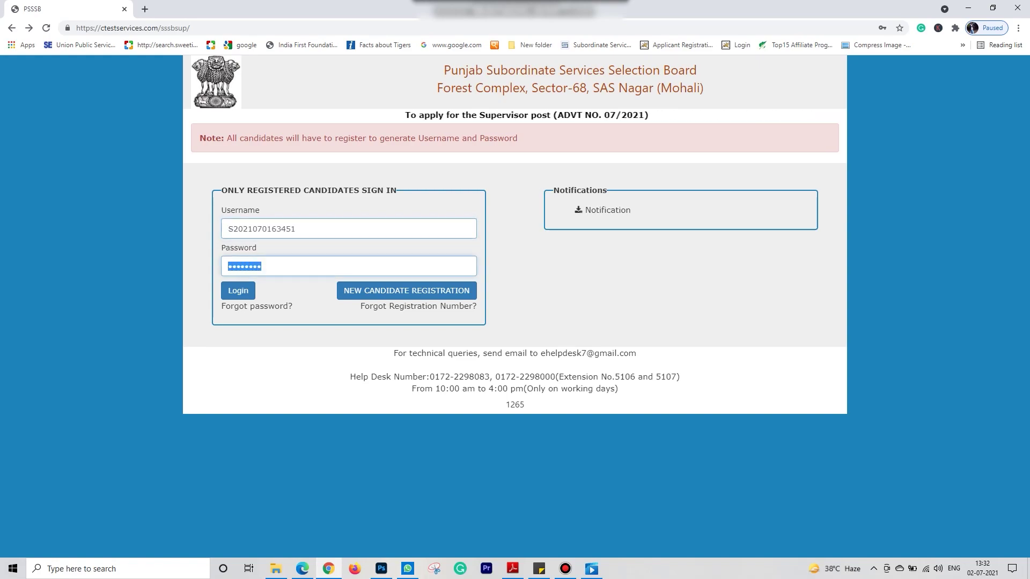
pyautogui.press('Tab')
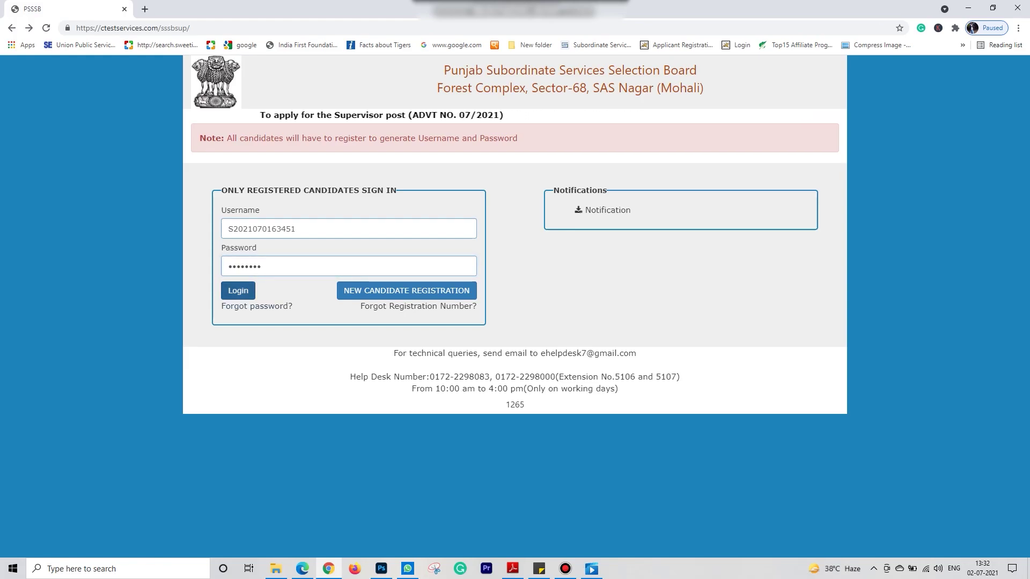
pyautogui.press('Return')
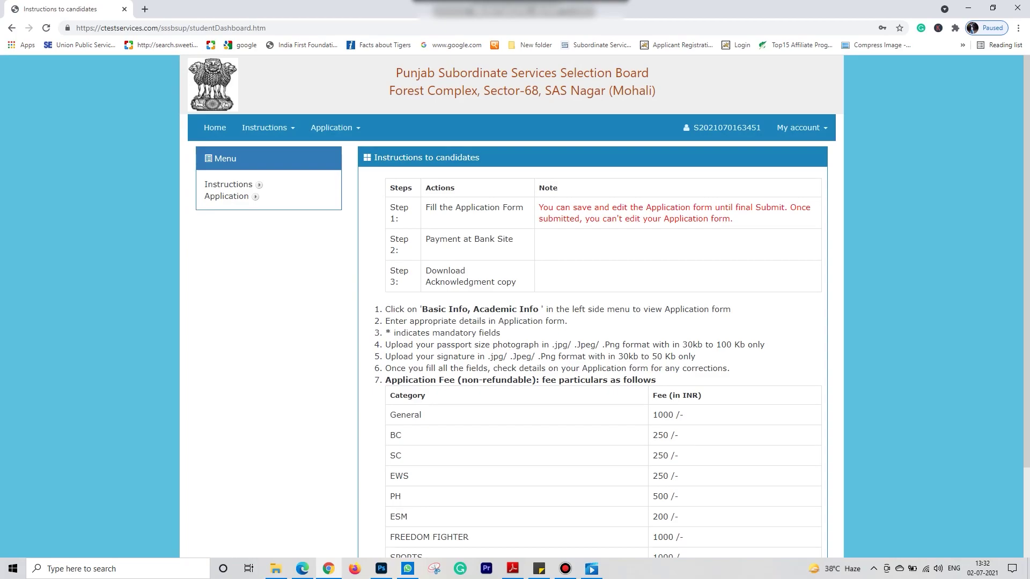
# Review the candidate instructions and the application sections, and open the application's Basic Info form.
pyautogui.scroll(-2, 515, 306)
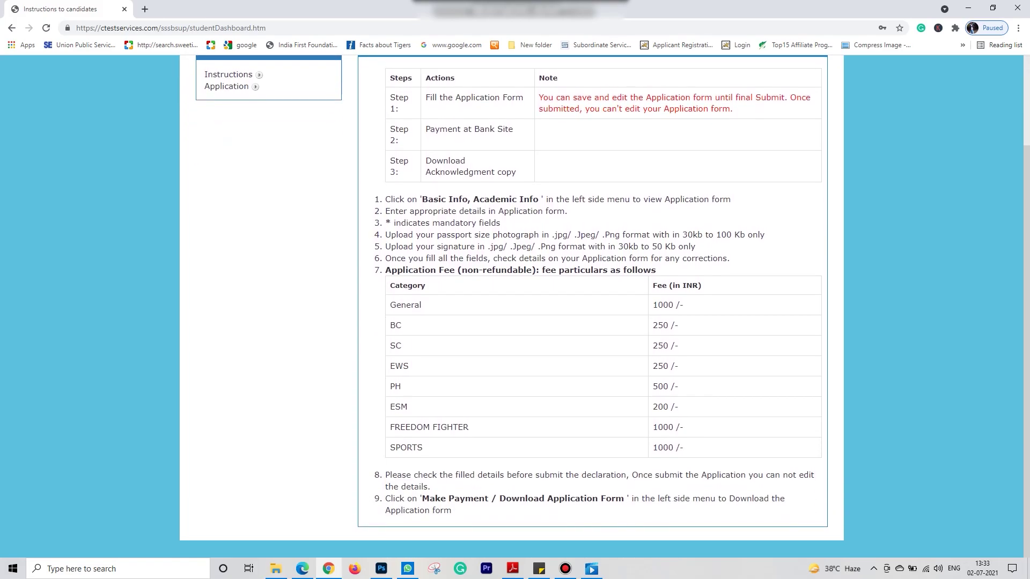
pyautogui.scroll(1, 515, 306)
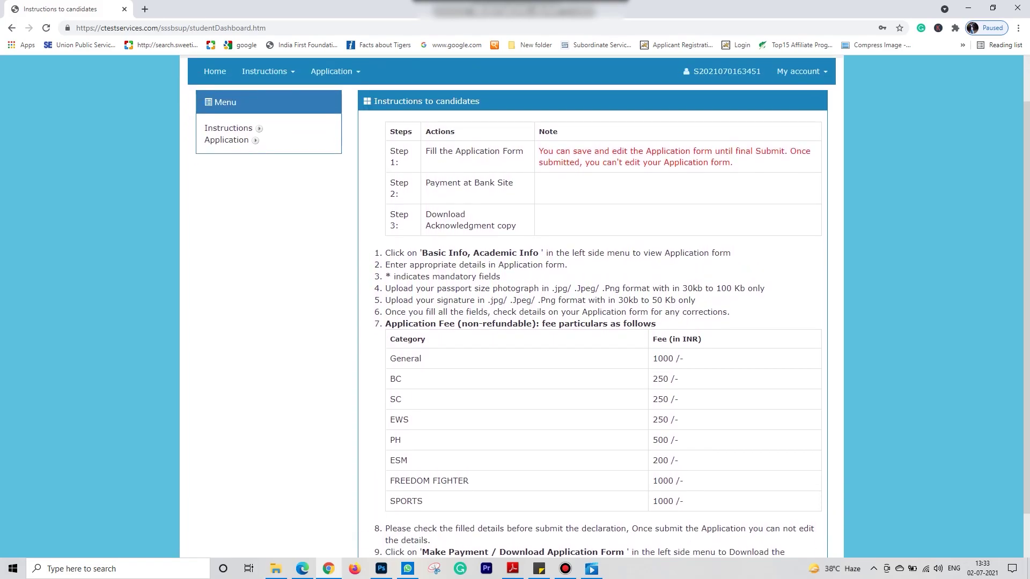
pyautogui.scroll(1, 515, 306)
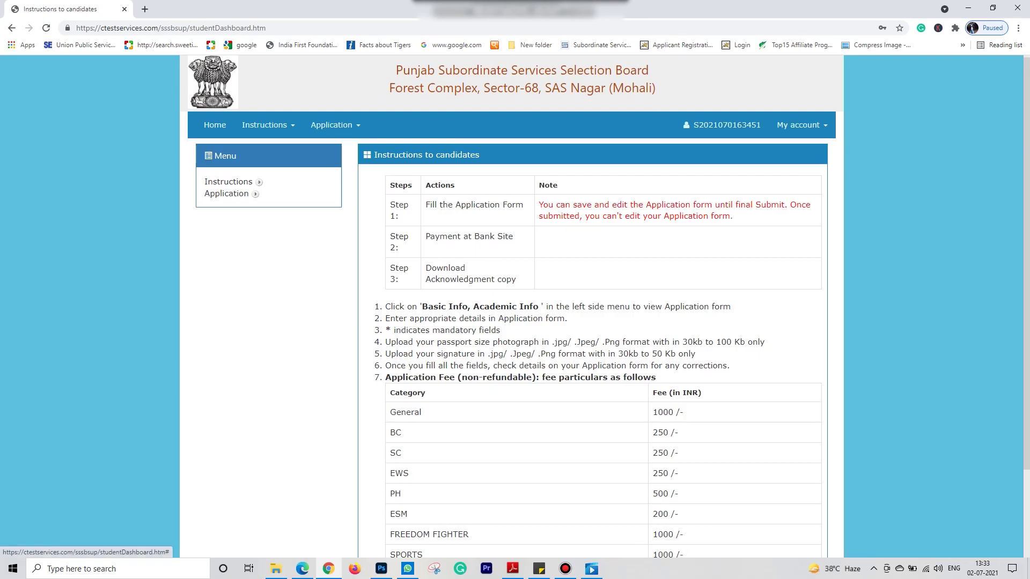
pyautogui.click(229, 182)
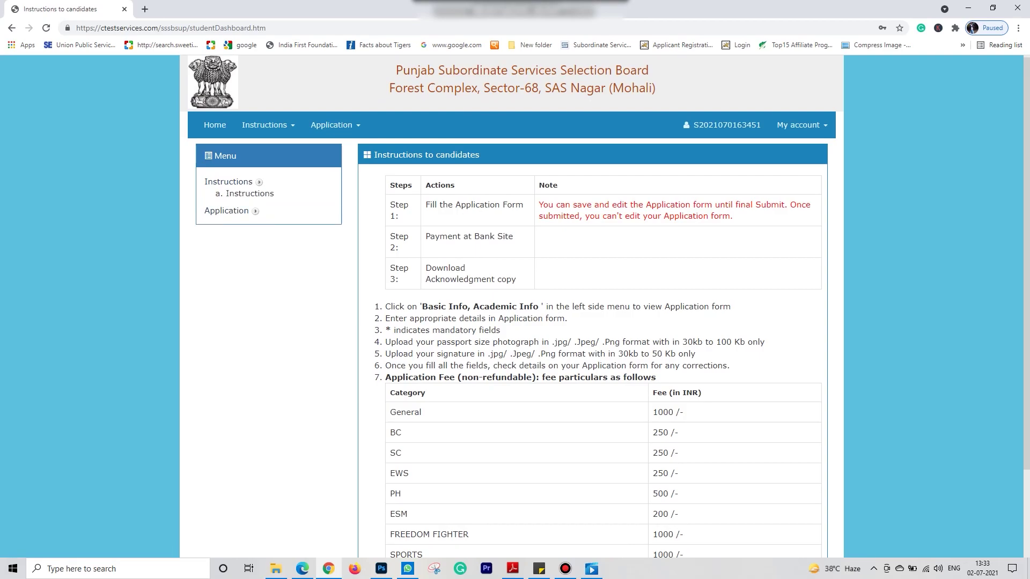
pyautogui.click(226, 211)
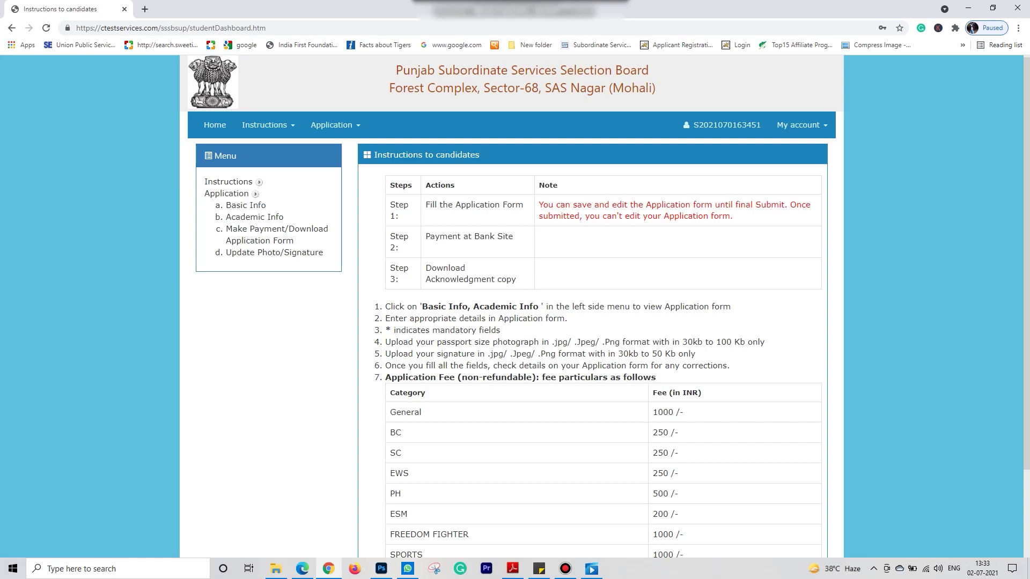
pyautogui.click(332, 125)
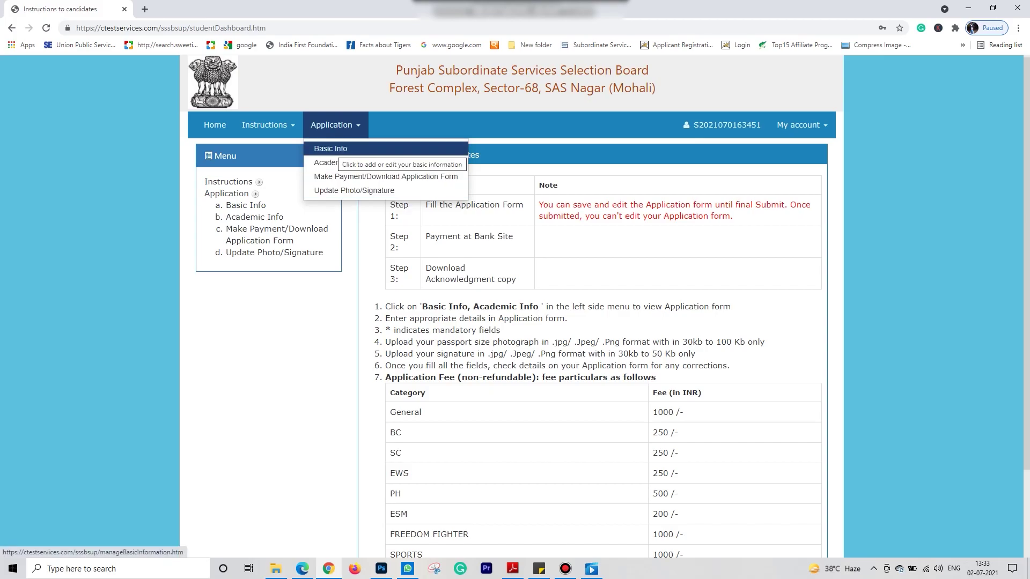
pyautogui.click(337, 149)
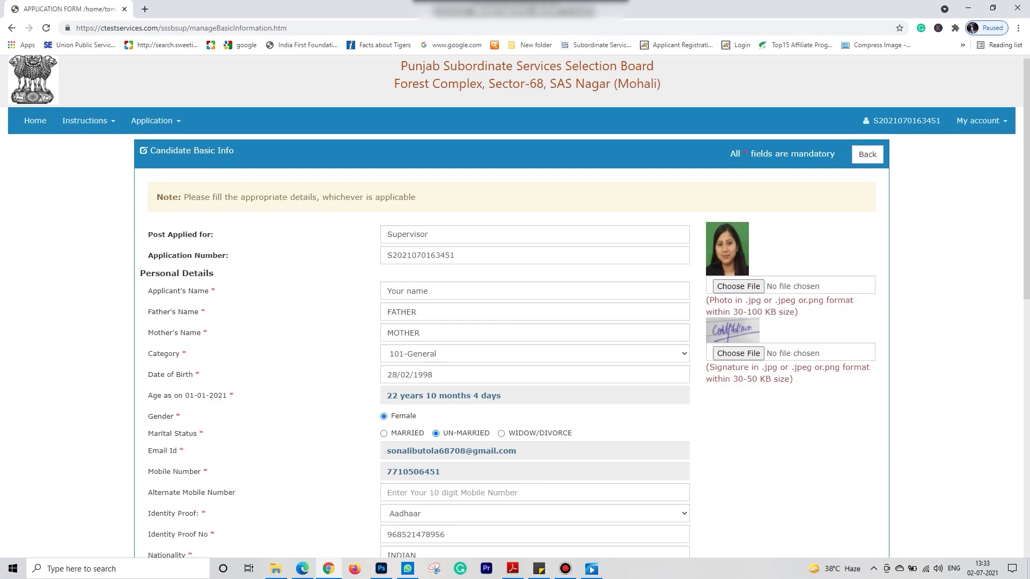
# Review the applicant's, father's and mother's name fields in the Personal Details section of the Basic Info form.
pyautogui.scroll(-1, 515, 306)
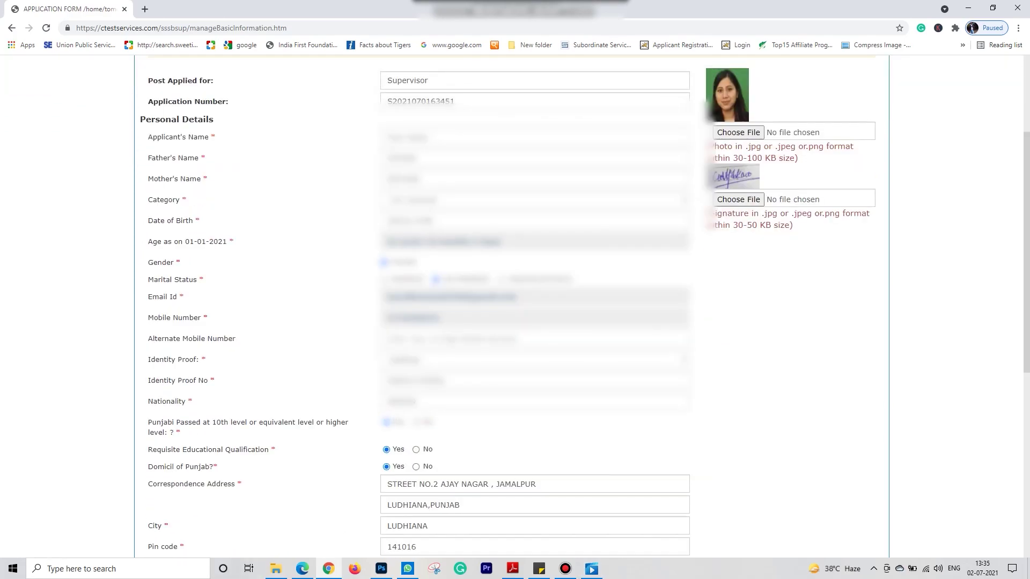
pyautogui.scroll(3, 515, 305)
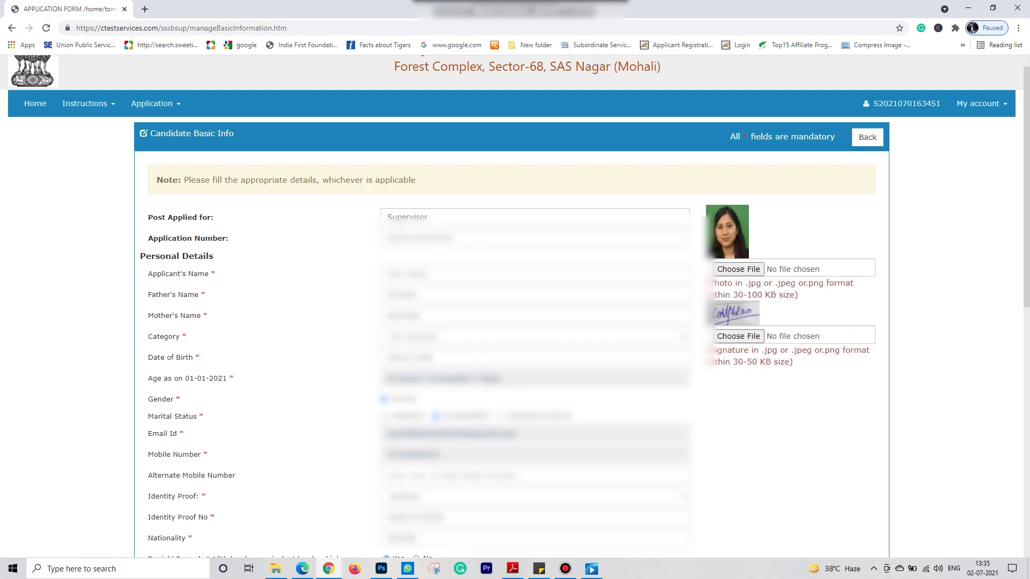
pyautogui.doubleClick(416, 274)
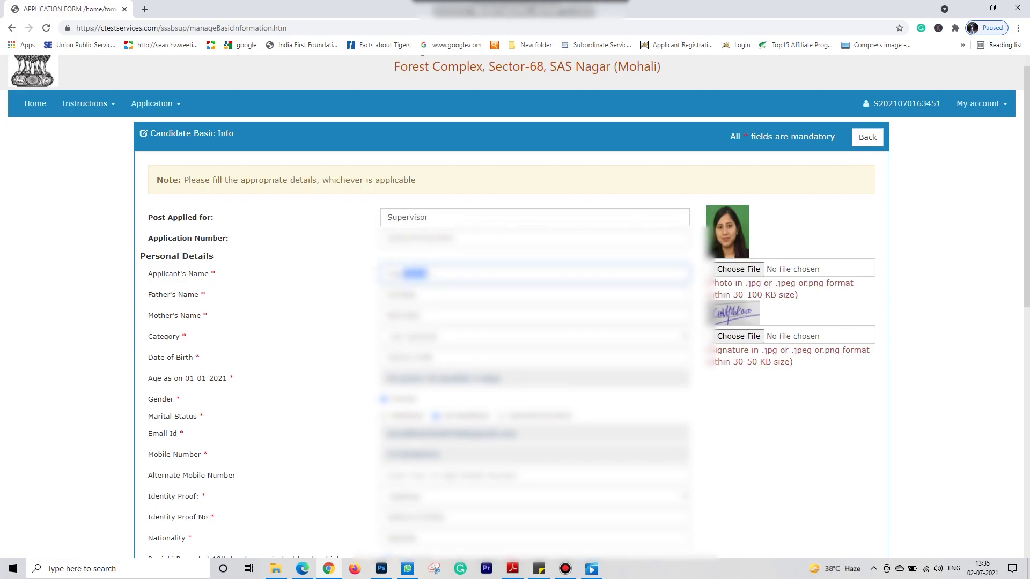
pyautogui.hotkey('ctrl', 'a')
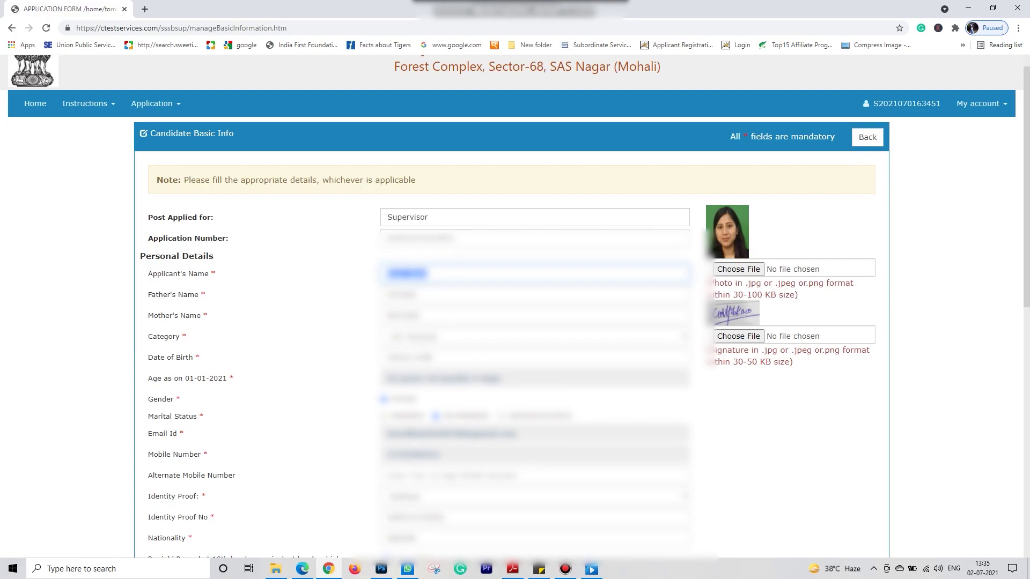
pyautogui.press('BackSpace')
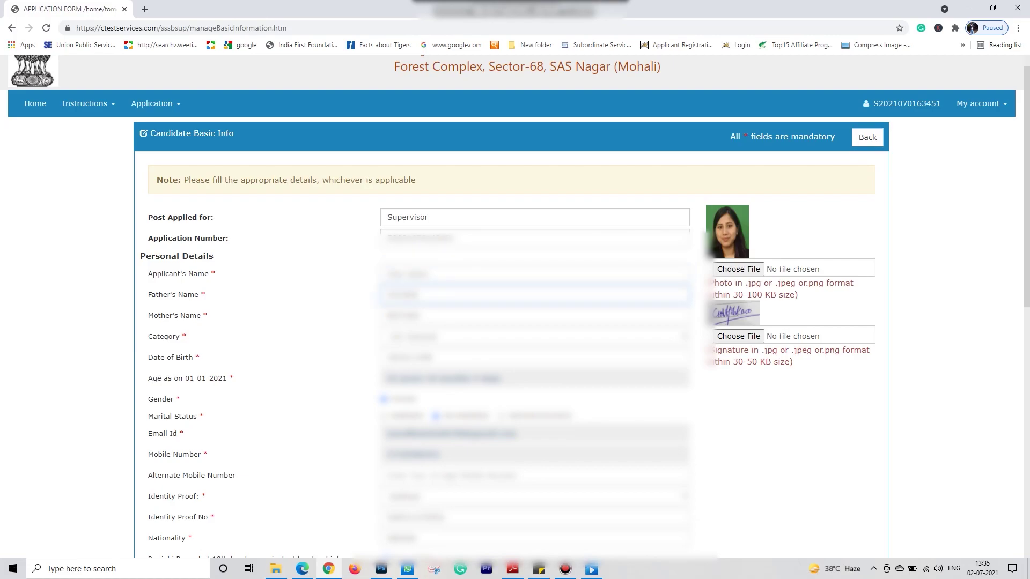
pyautogui.hotkey('ctrl', 'a')
pyautogui.click(403, 315)
pyautogui.moveTo(386, 315); pyautogui.dragTo(423, 315)
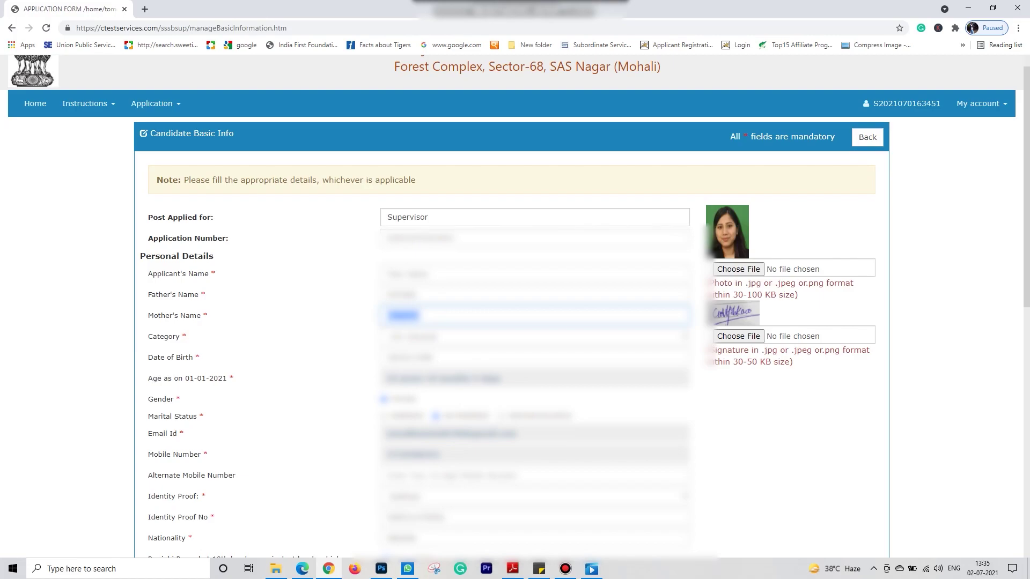
# Look through the Category options in the Personal Details section and choose 101-General.
pyautogui.click(533, 336)
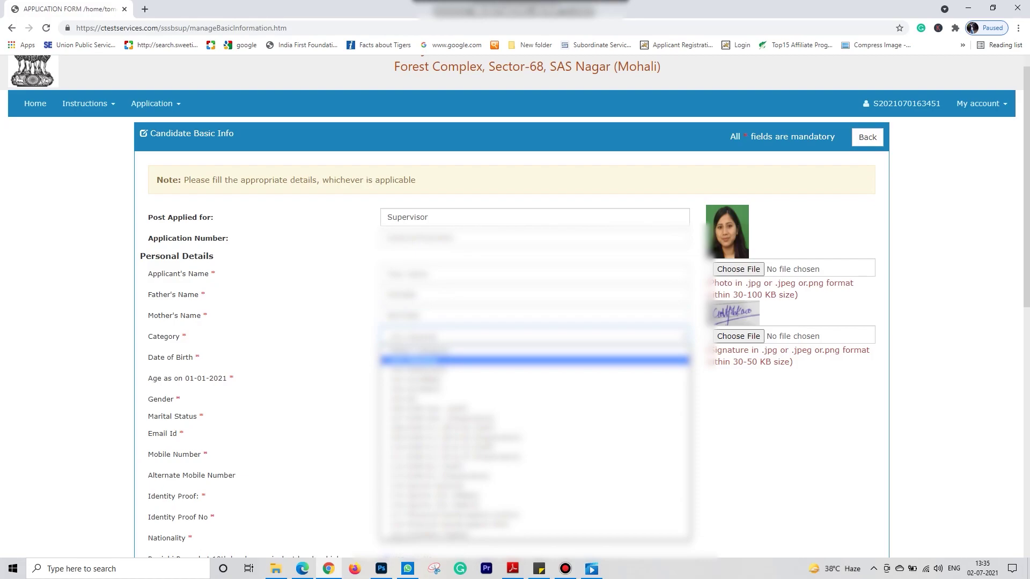
pyautogui.press('Up')
pyautogui.press('Down')
pyautogui.press('Down')
pyautogui.press('Down')
pyautogui.press('Down')
pyautogui.press('Down')
pyautogui.press('Down')
pyautogui.press('Down')
pyautogui.press('Down')
pyautogui.press('Down')
pyautogui.press('Down')
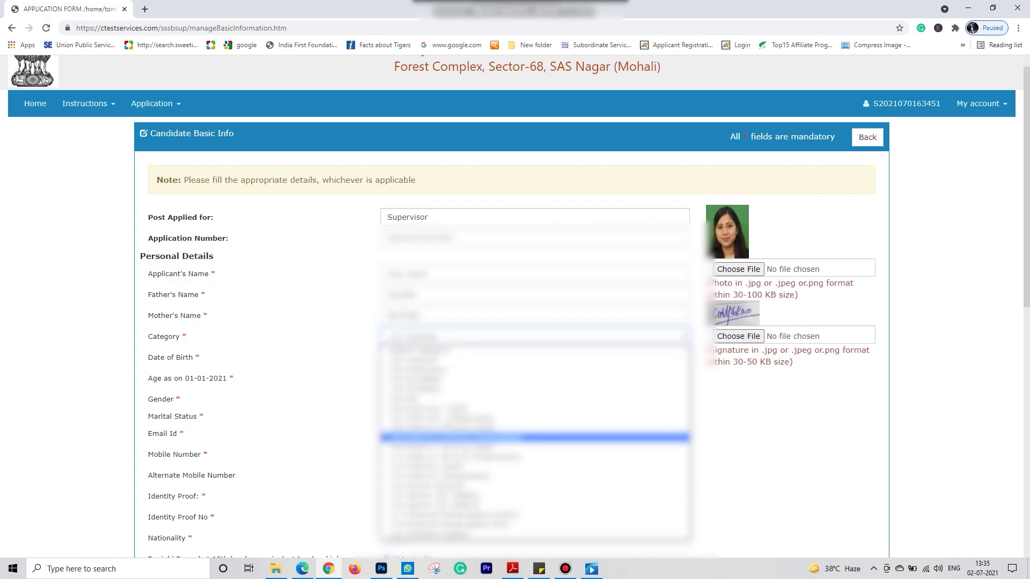
pyautogui.press('Down')
pyautogui.press('Down')
pyautogui.press('Down')
pyautogui.press('Down')
pyautogui.press('Down')
pyautogui.press('Down')
pyautogui.press('Down')
pyautogui.press('Down')
pyautogui.press('Down')
pyautogui.press('Up')
pyautogui.press('Up')
pyautogui.press('Up')
pyautogui.press('Up')
pyautogui.press('Up')
pyautogui.press('Up')
pyautogui.press('Up')
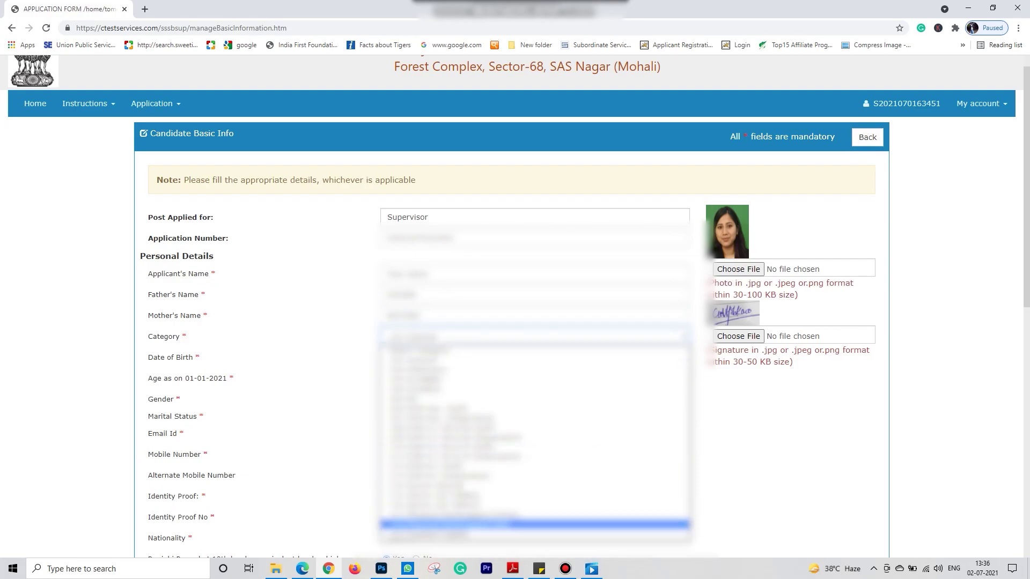
pyautogui.press('Up')
pyautogui.press('Up')
pyautogui.press('Up')
pyautogui.press('Up')
pyautogui.press('Up')
pyautogui.press('Up')
pyautogui.press('Up')
pyautogui.press('Up')
pyautogui.press('Up')
pyautogui.press('Up')
pyautogui.press('Up')
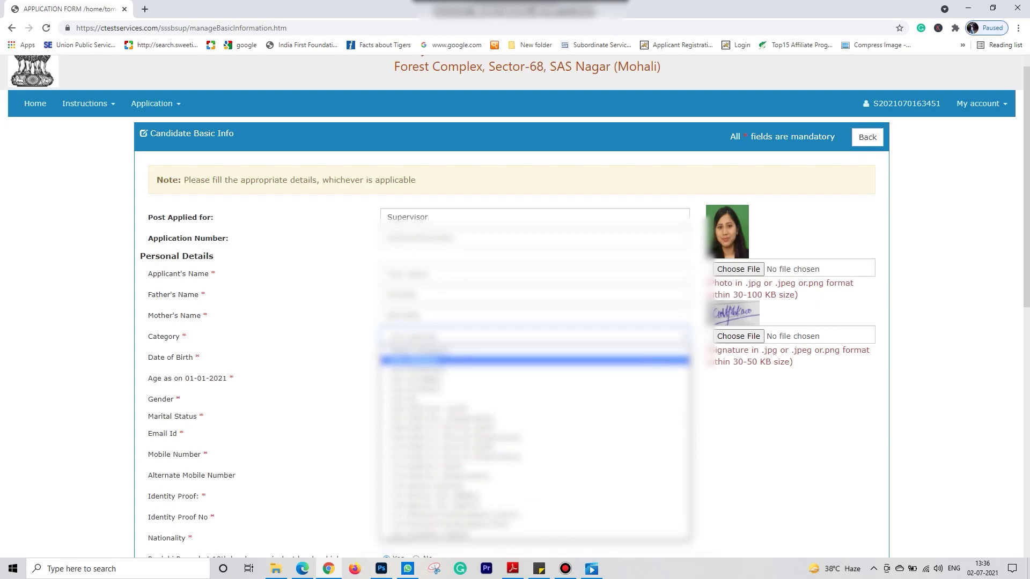
pyautogui.press('Return')
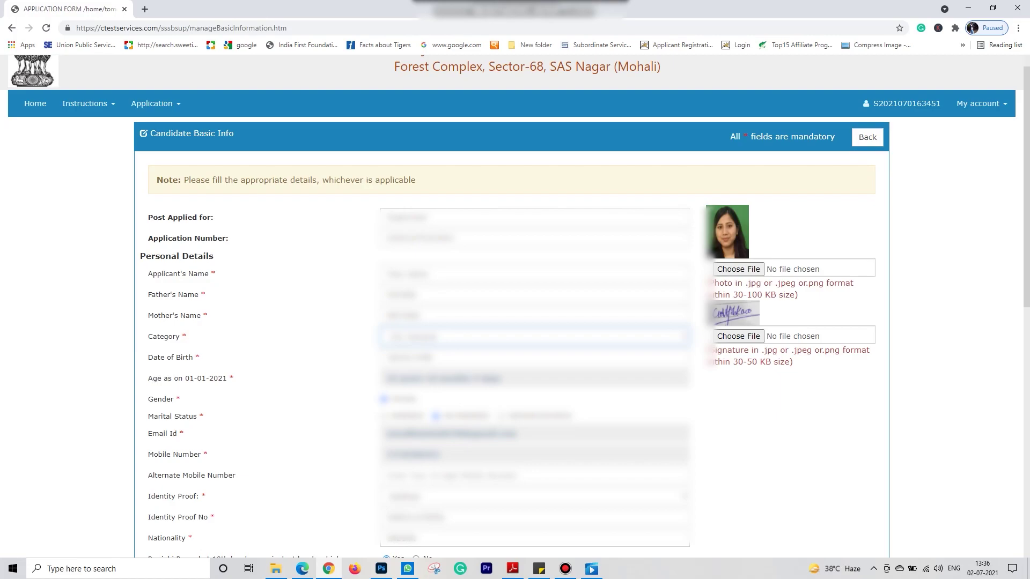
# Examine the age as on 01-01-2021, the contact details and the Alternate Mobile Number field.
pyautogui.moveTo(148, 378); pyautogui.dragTo(229, 379)
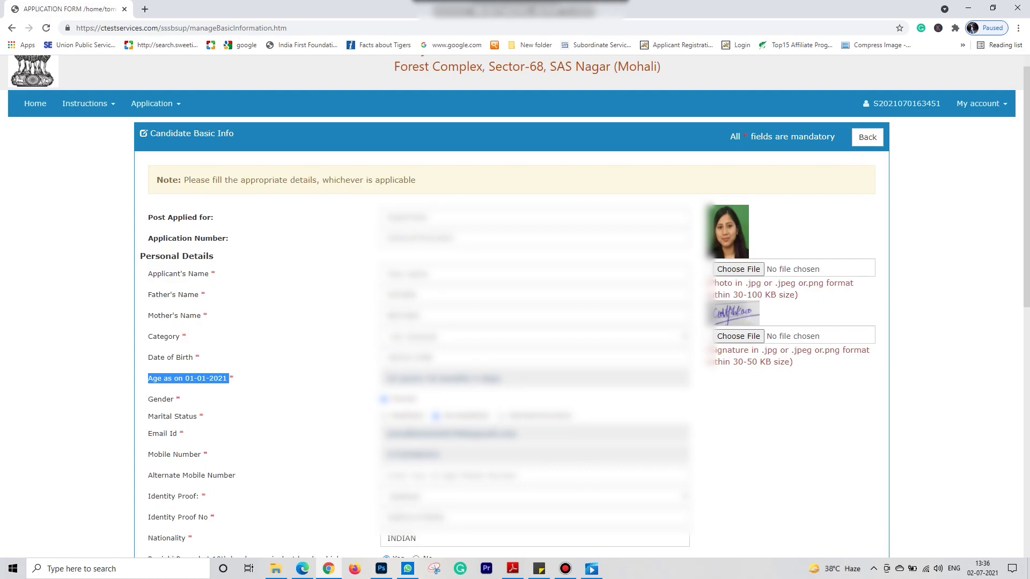
pyautogui.scroll(-1, 515, 305)
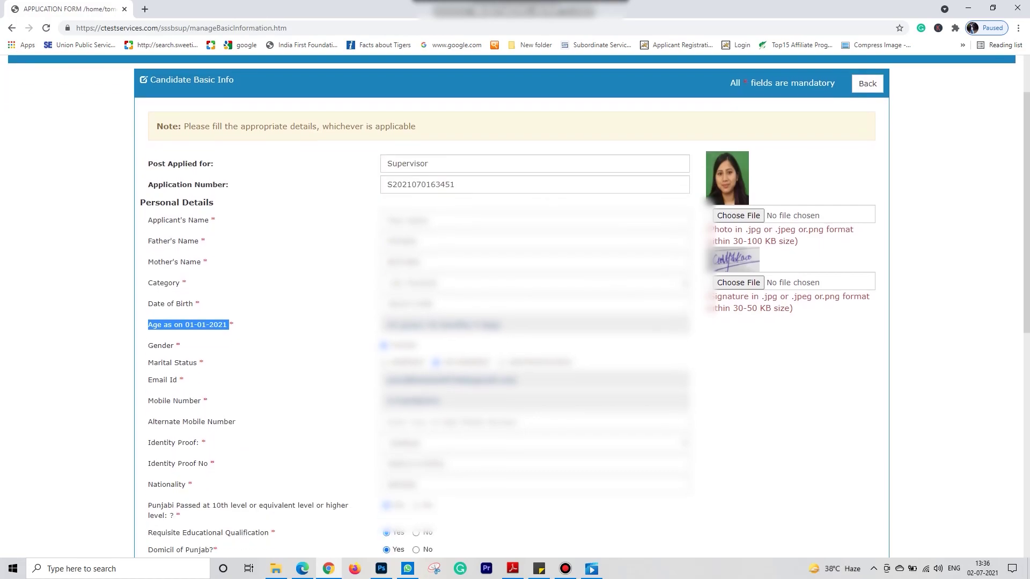
pyautogui.scroll(-1, 514, 306)
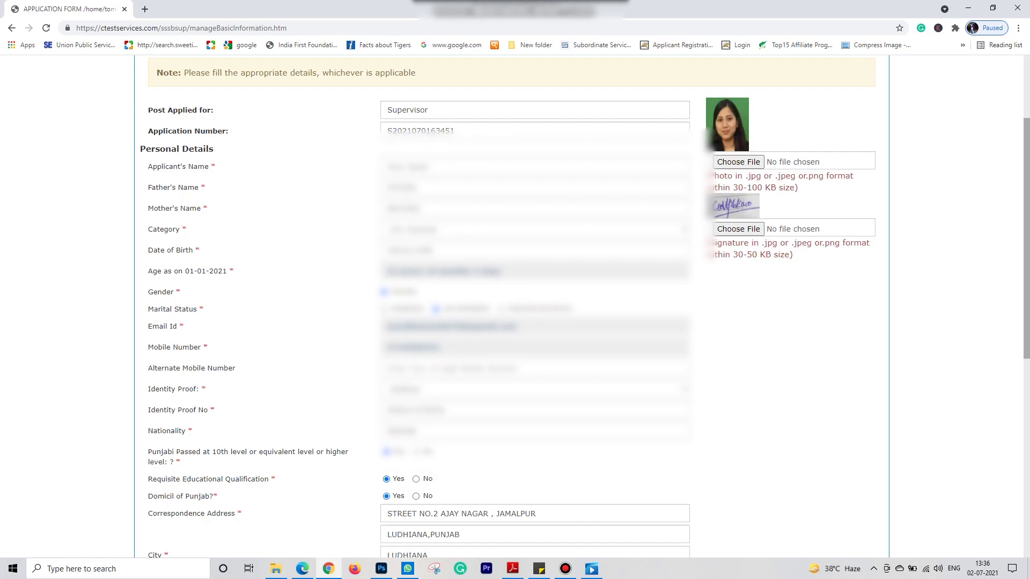
pyautogui.scroll(-1, 584, 307)
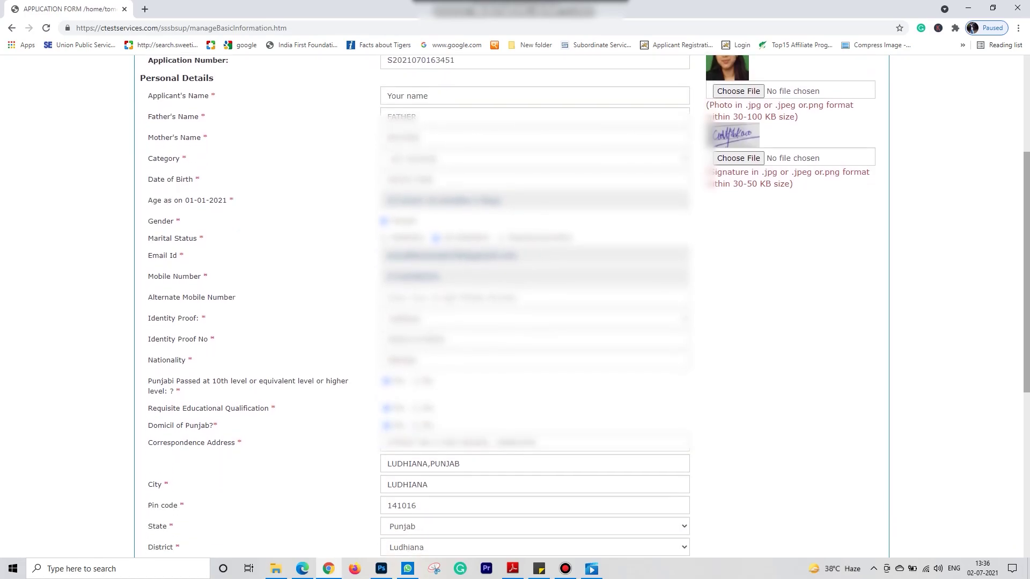
pyautogui.click(451, 289)
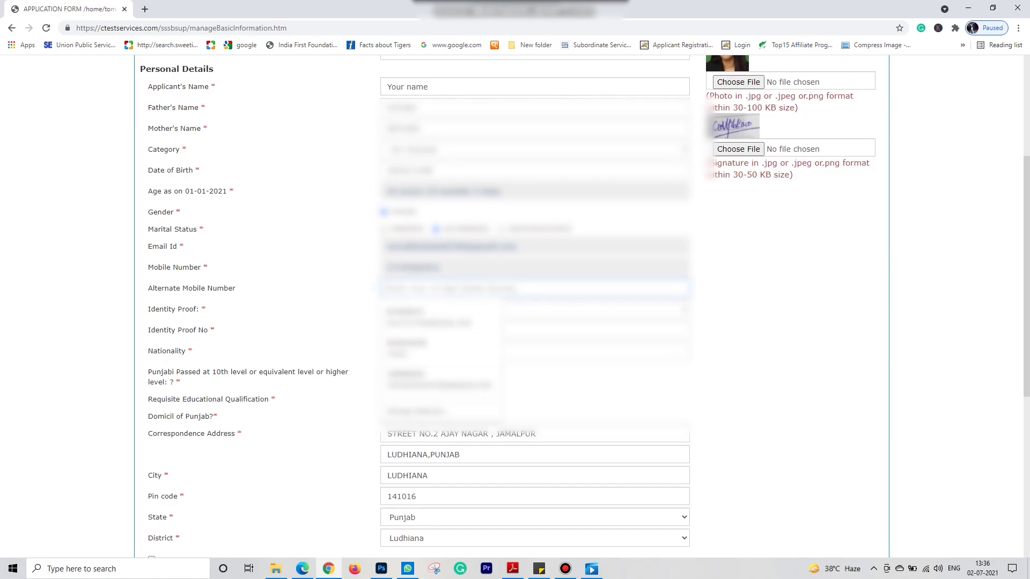
pyautogui.press('Escape')
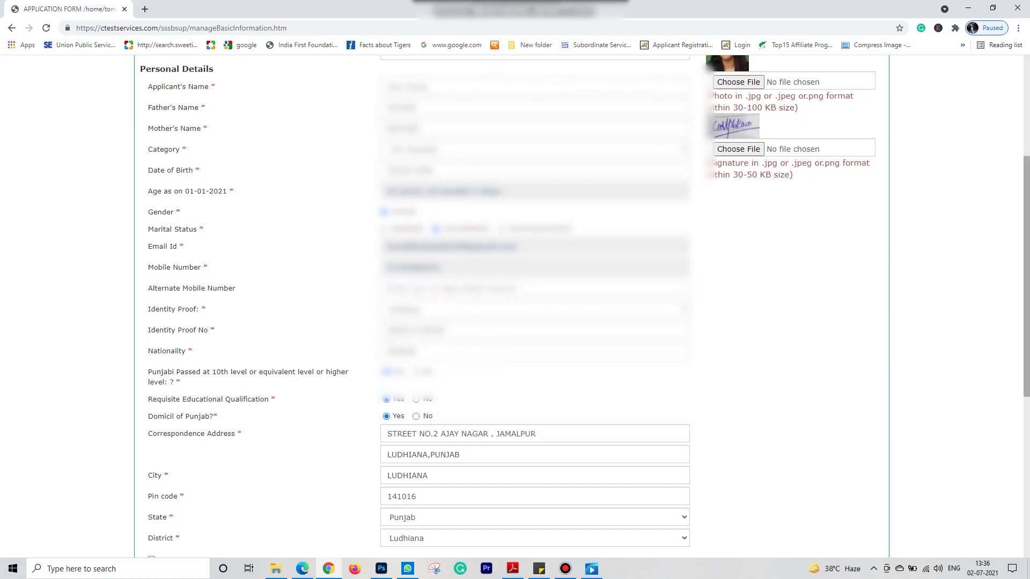
# Review the identity proof, nationality, qualification and address fields of the Basic Info form.
pyautogui.scroll(-1, 515, 305)
pyautogui.scroll(-2, 515, 306)
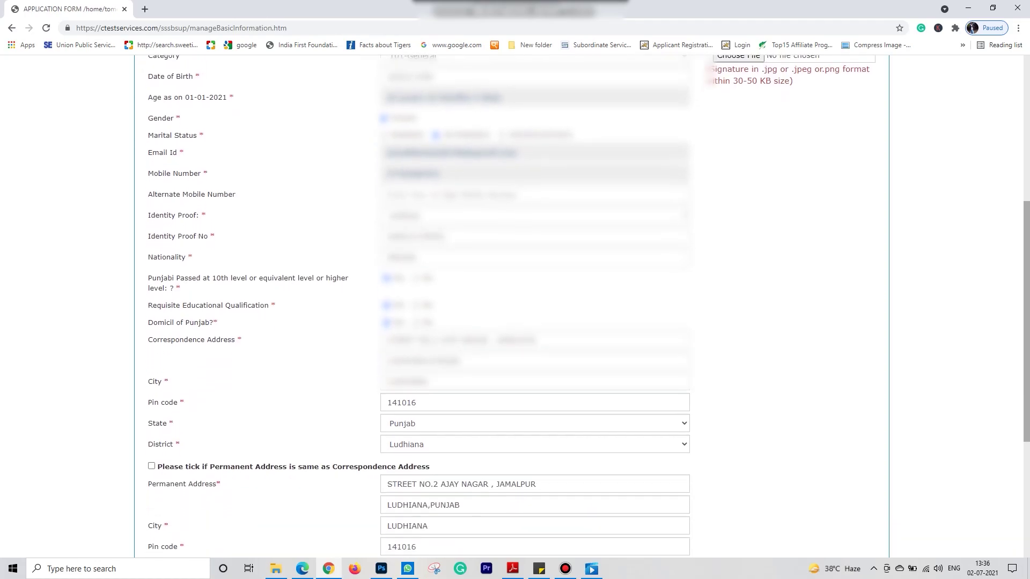
pyautogui.scroll(-1, 515, 305)
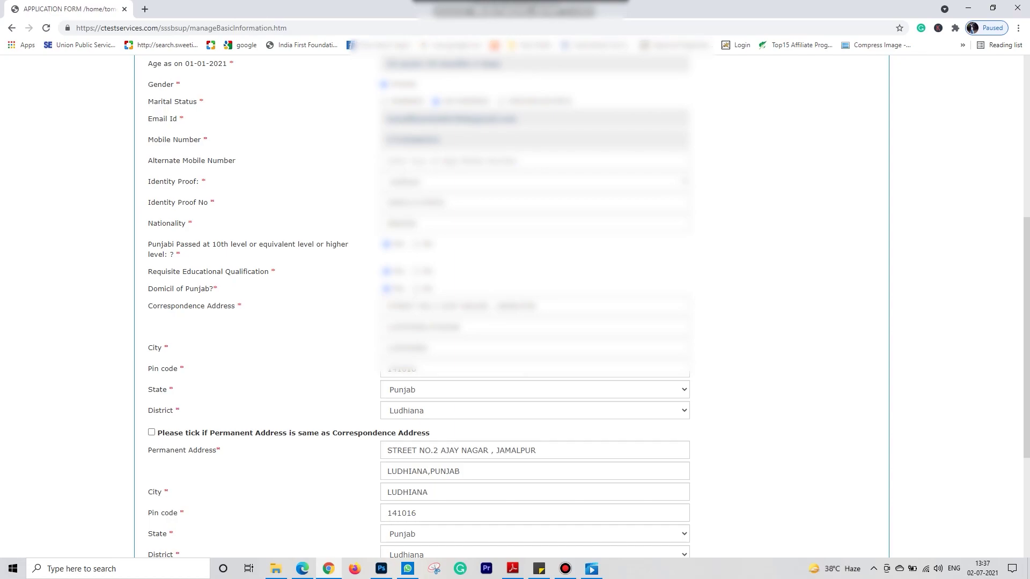
pyautogui.scroll(-1, 515, 306)
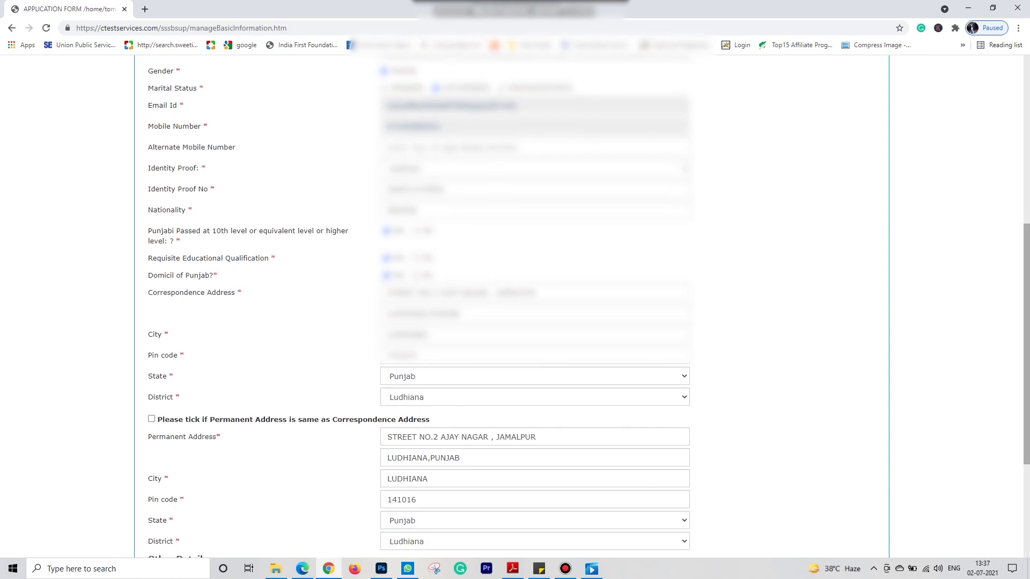
pyautogui.scroll(-3, 515, 305)
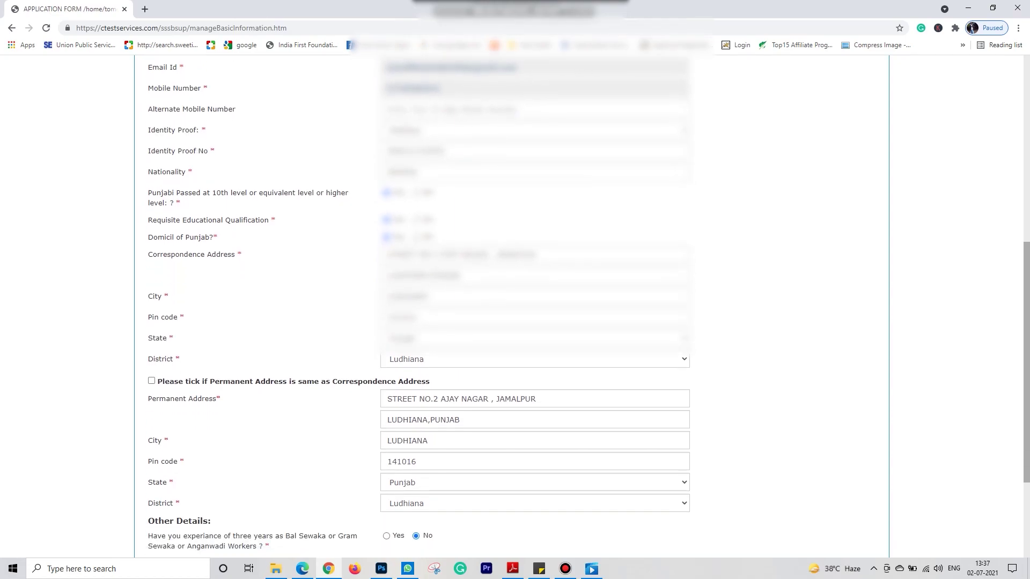
pyautogui.scroll(-1, 515, 305)
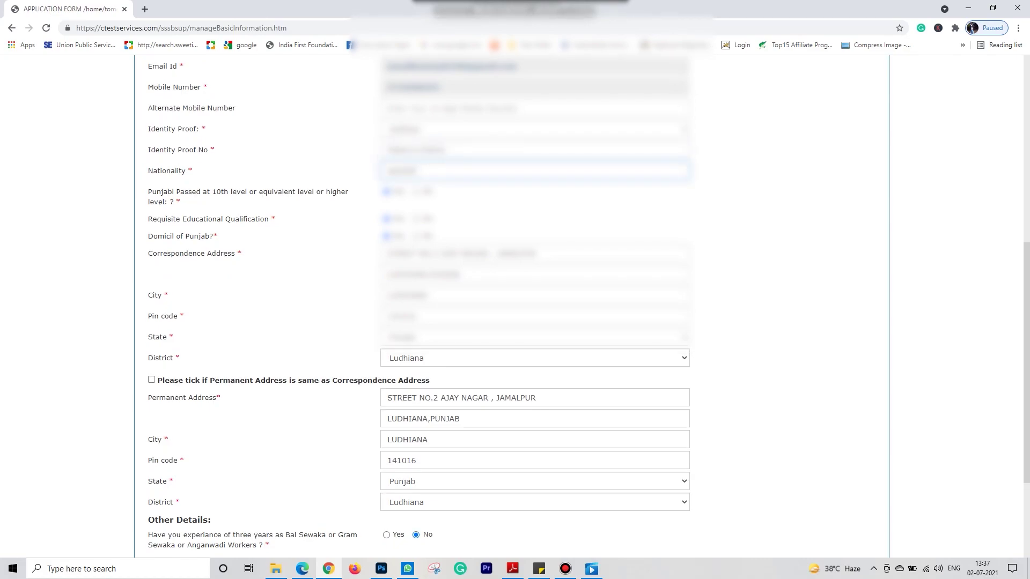
pyautogui.hotkey('ctrl', 'a')
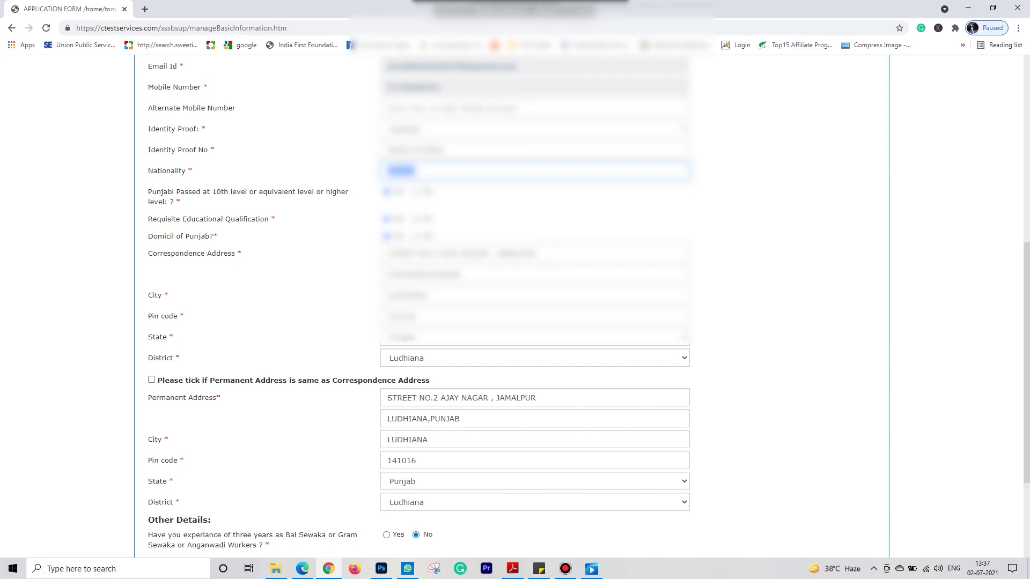
pyautogui.press('Tab')
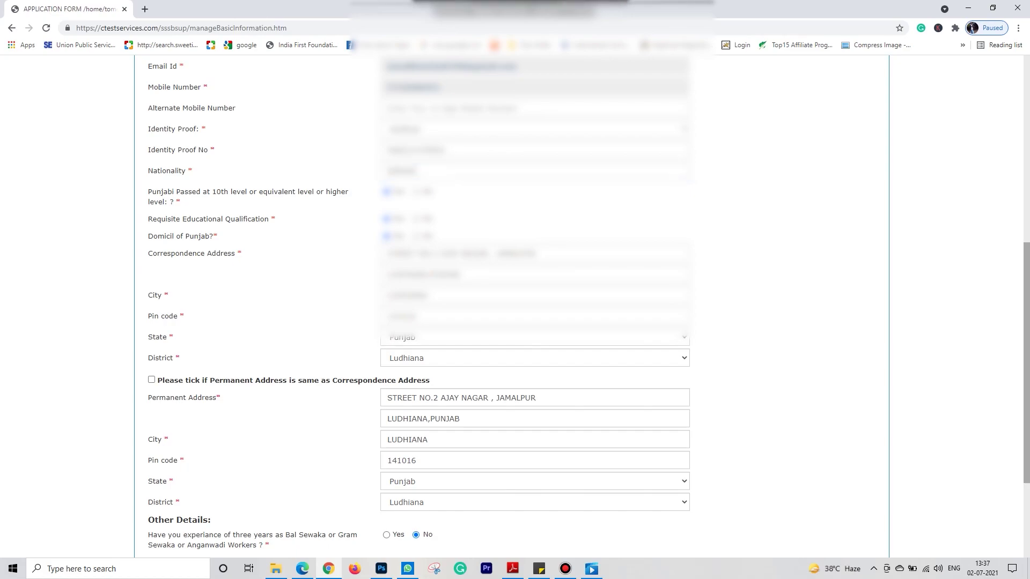
# Look through the State and District options of the correspondence address, choosing Punjab as the state.
pyautogui.scroll(-1, 515, 305)
pyautogui.scroll(-3, 515, 306)
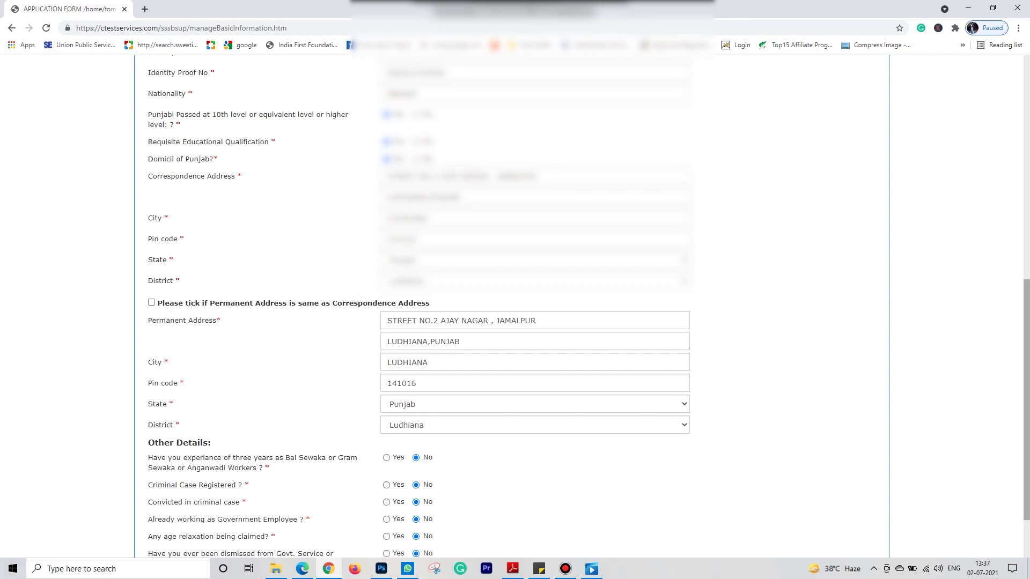
pyautogui.scroll(-1, 1026, 375)
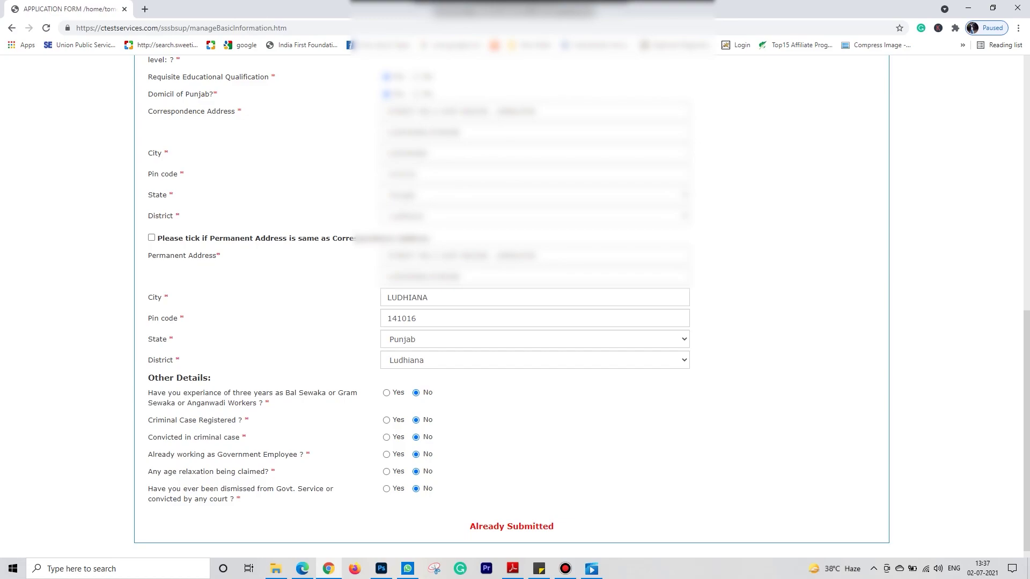
pyautogui.scroll(1, 1026, 419)
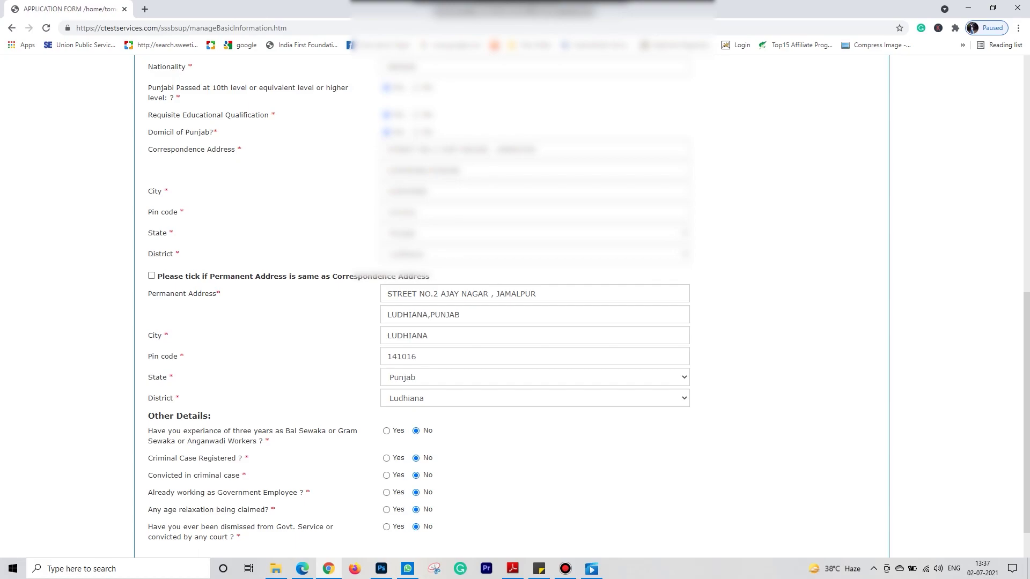
pyautogui.click(534, 233)
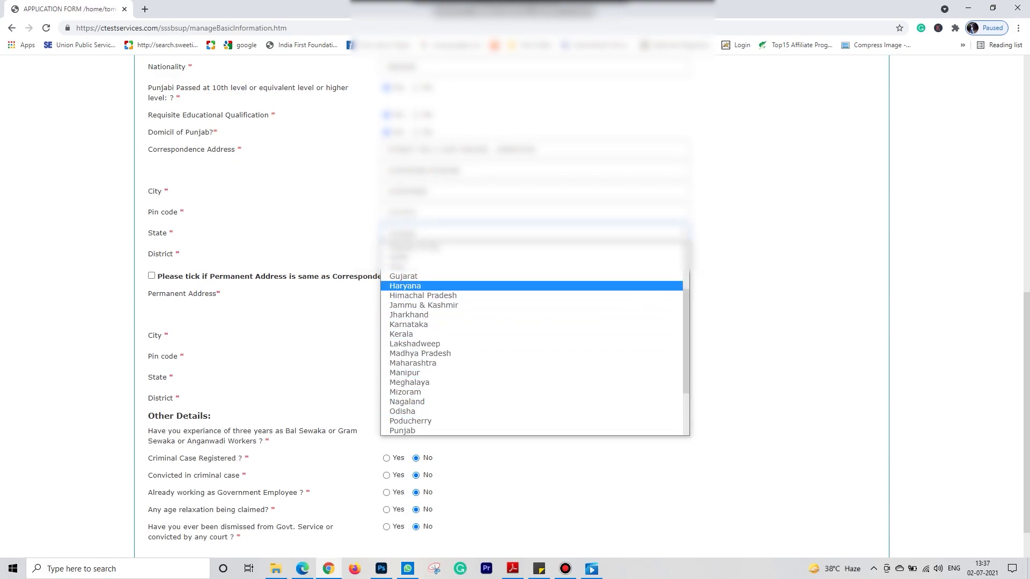
pyautogui.press('Down')
pyautogui.press('Down')
pyautogui.press('Return')
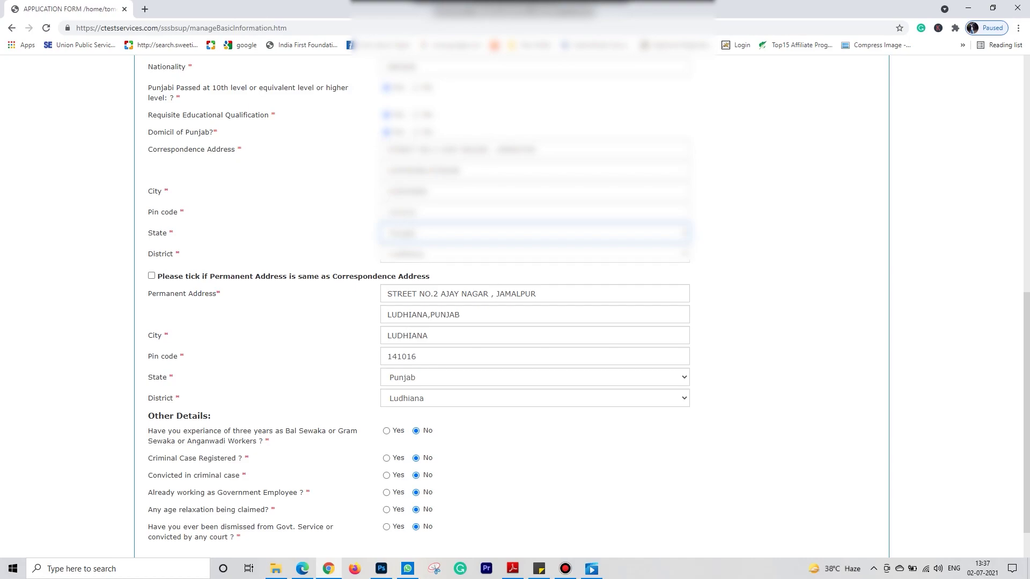
pyautogui.click(535, 253)
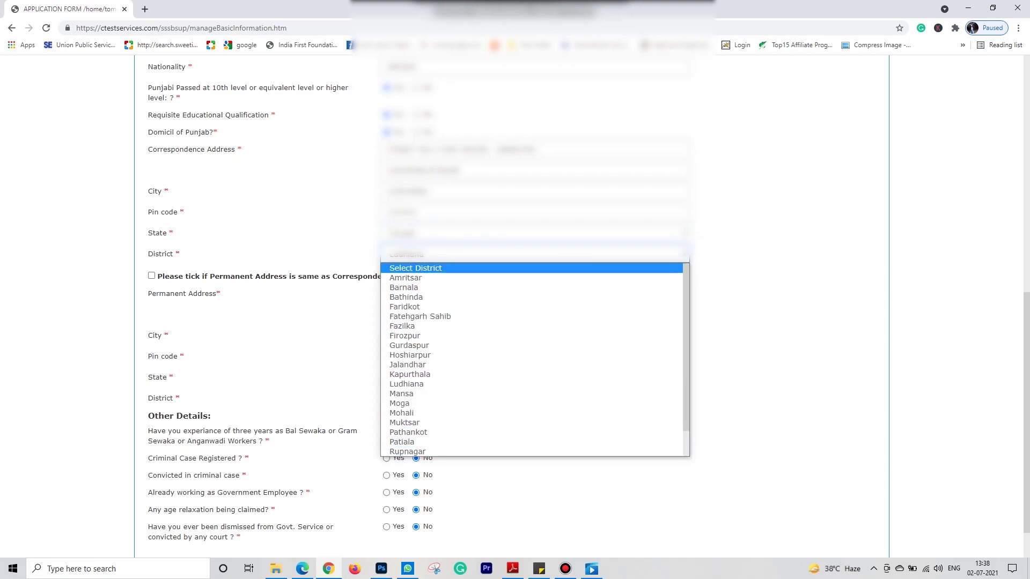
pyautogui.press('Escape')
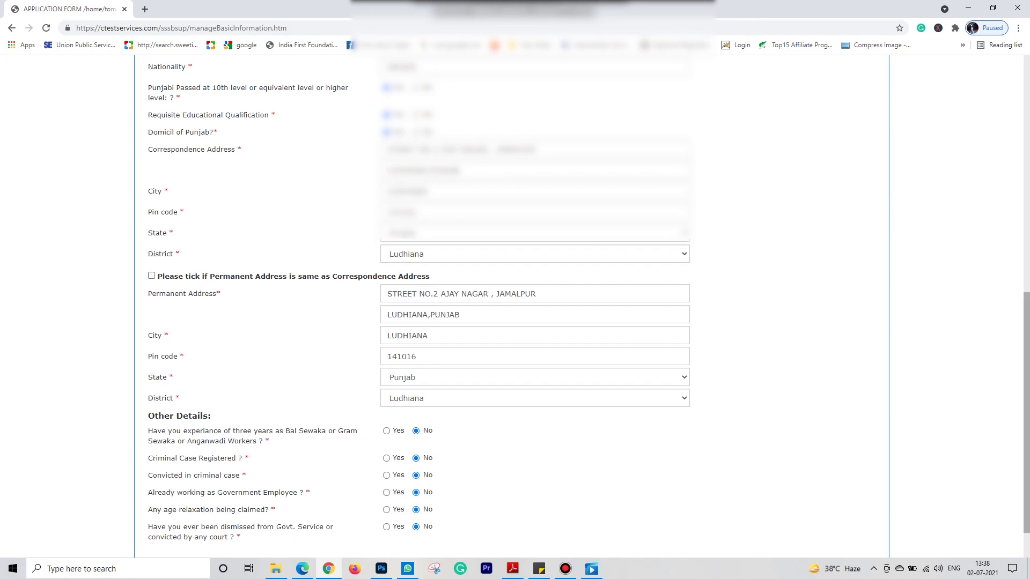
# Review the Other Details questions at the end of the form, and return to the photo and signature upload fields.
pyautogui.scroll(-1, 515, 300)
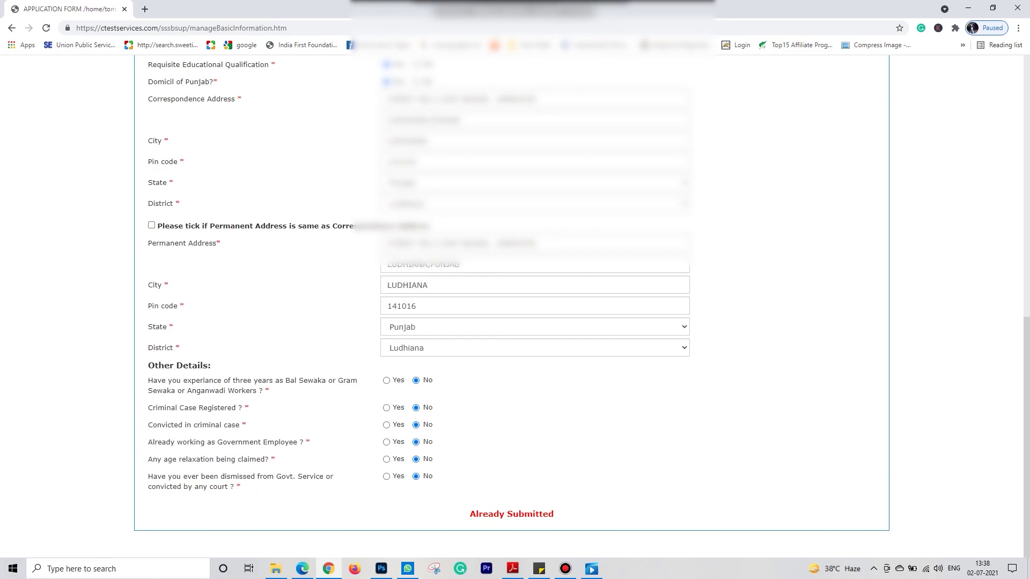
pyautogui.moveTo(1027, 437)
pyautogui.mouseDown()
pyautogui.moveTo(1026, 413)
pyautogui.moveTo(1026, 436)
pyautogui.mouseUp()
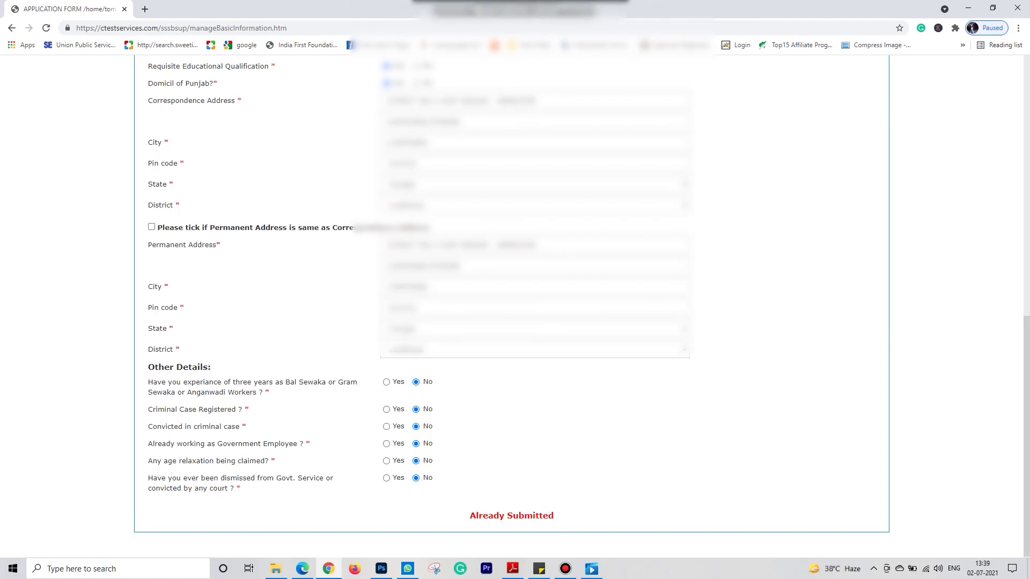
pyautogui.scroll(3, 511, 305)
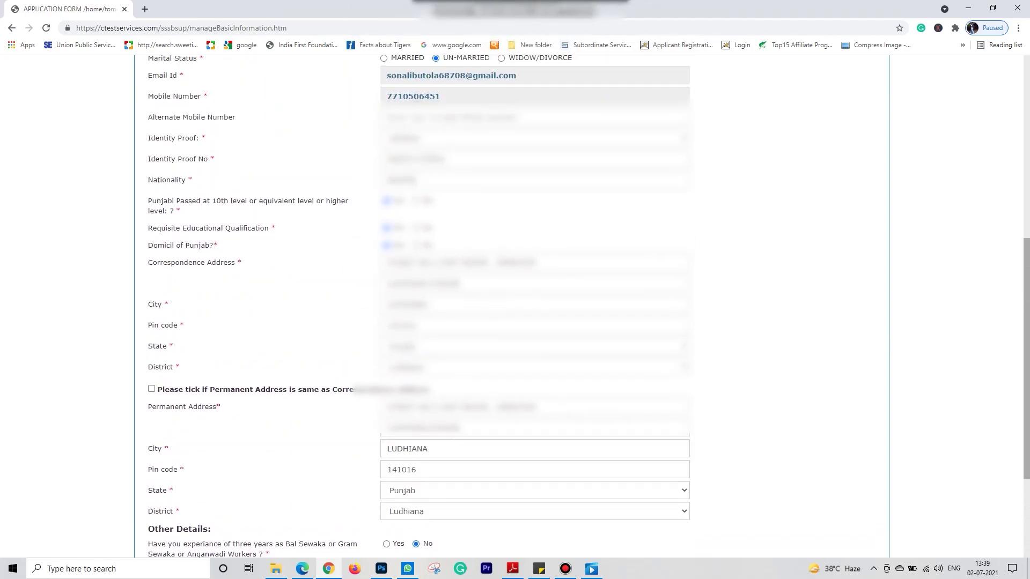
pyautogui.scroll(5, 512, 305)
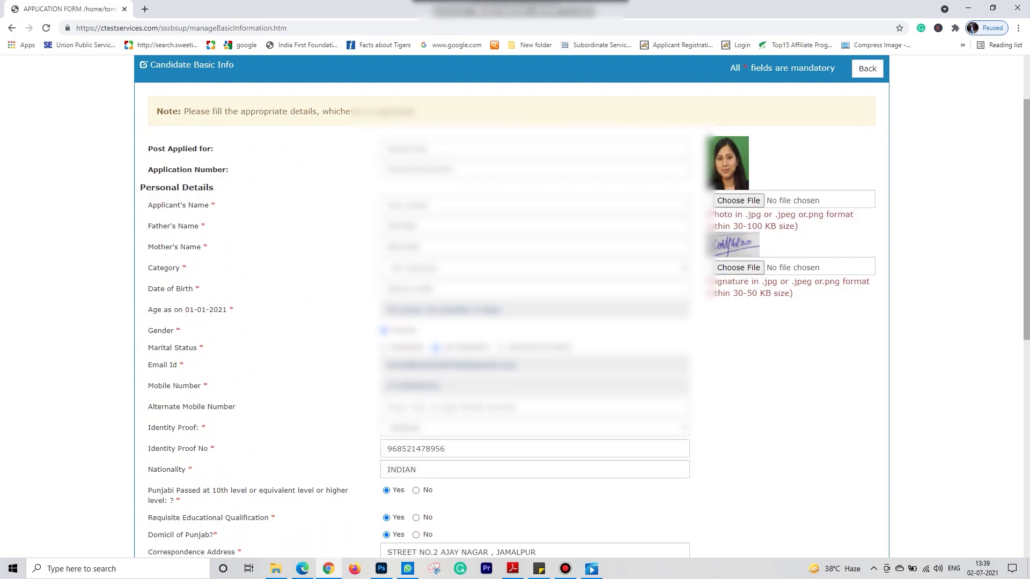
# Look over the whole Basic Info form again, from the personal details to the Other Details questions.
pyautogui.scroll(-8, 511, 306)
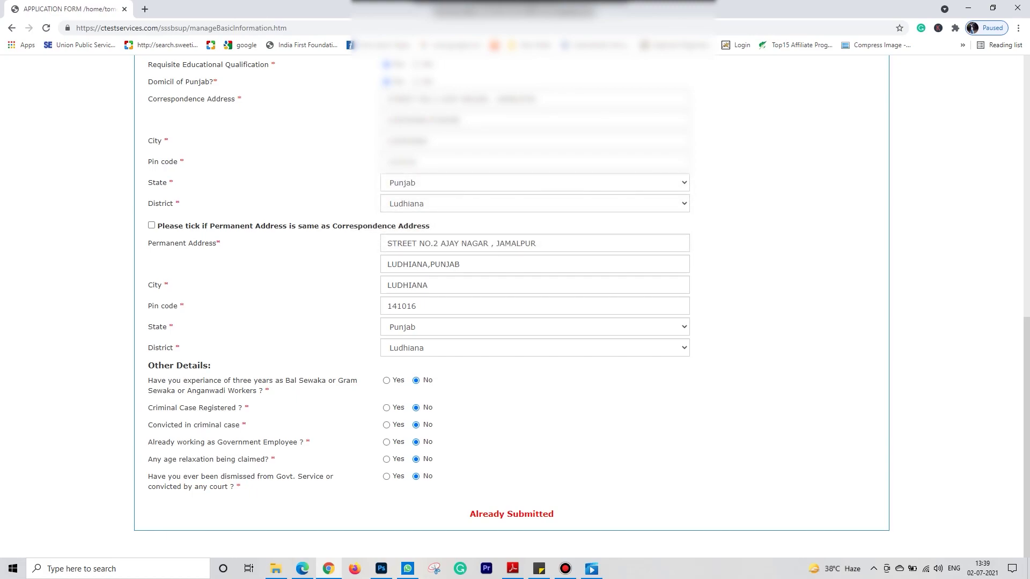
pyautogui.scroll(7, 515, 306)
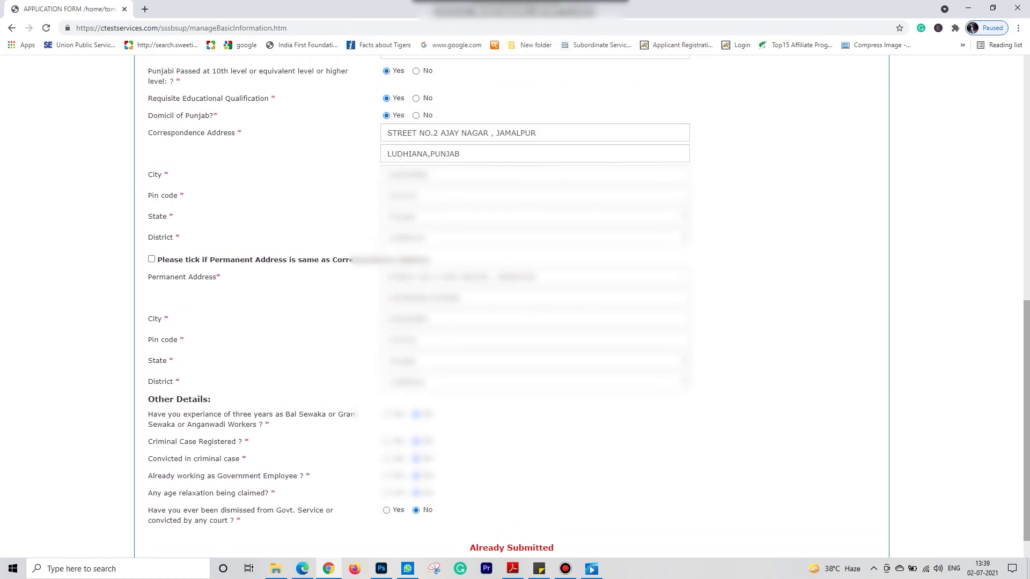
pyautogui.scroll(-7, 515, 305)
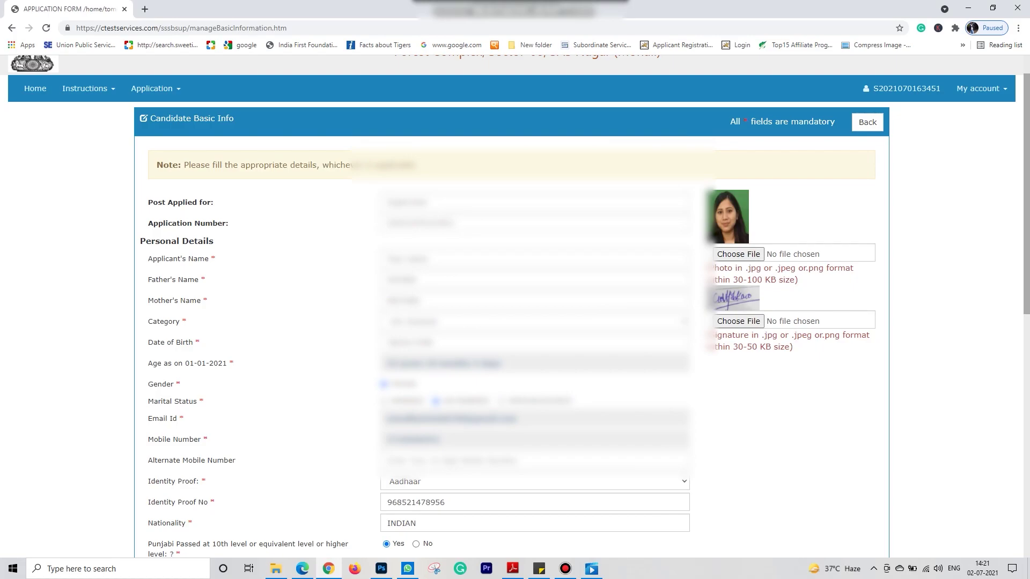
pyautogui.scroll(-1, 515, 306)
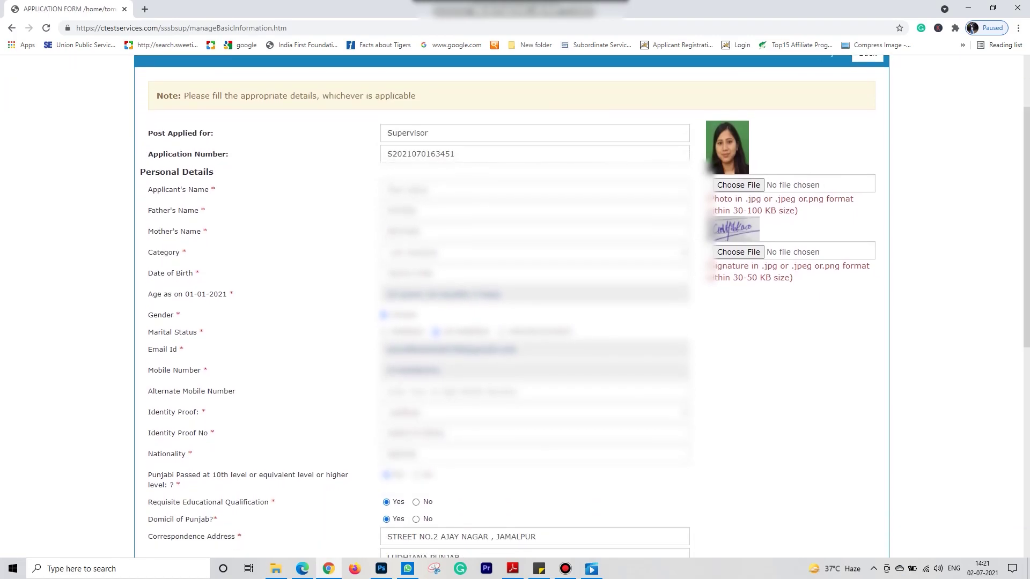
# Check the file size limits stated for the photo and signature uploads.
pyautogui.moveTo(733, 210); pyautogui.dragTo(826, 199)
pyautogui.moveTo(732, 210)
pyautogui.mouseDown()
pyautogui.moveTo(776, 211)
pyautogui.moveTo(733, 210)
pyautogui.mouseUp()
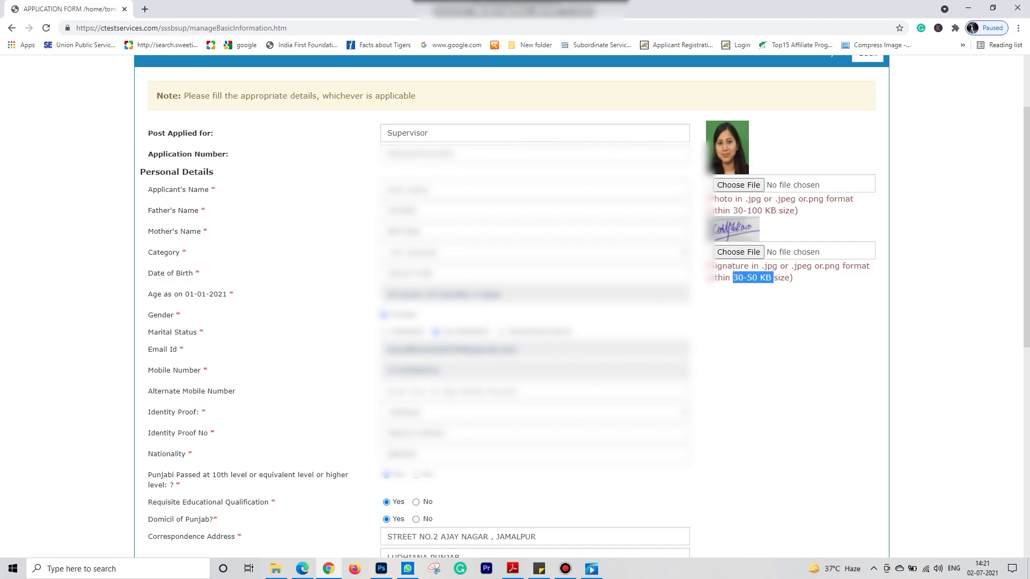
pyautogui.moveTo(761, 266)
pyautogui.mouseDown()
pyautogui.moveTo(840, 266)
pyautogui.moveTo(793, 278)
pyautogui.moveTo(761, 266)
pyautogui.mouseUp()
pyautogui.click(761, 266)
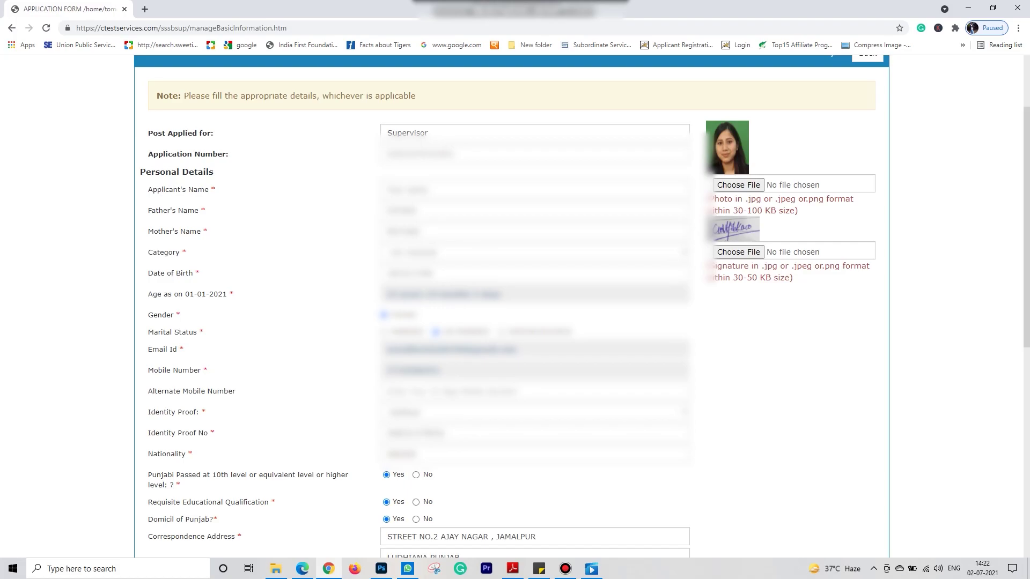
# Check the submission status at the end of the Basic Info form and return to the start of the page.
pyautogui.scroll(-1, 511, 306)
pyautogui.scroll(-5, 515, 306)
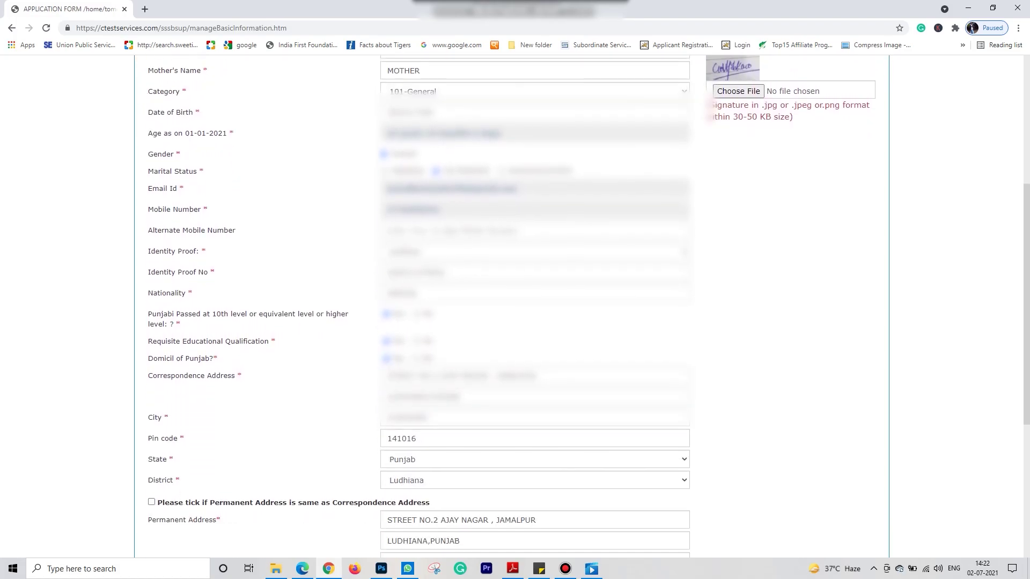
pyautogui.scroll(-2, 515, 305)
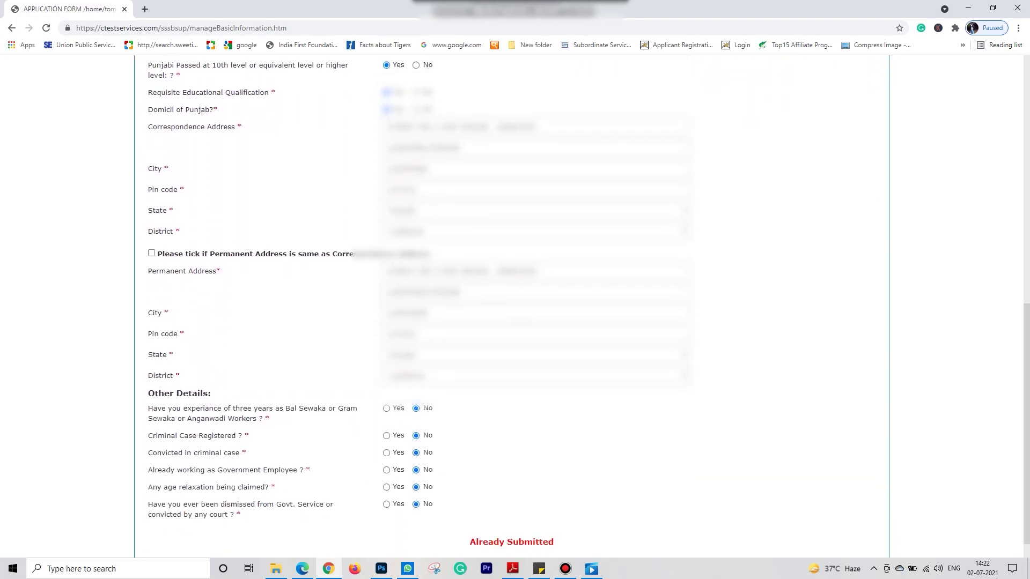
pyautogui.scroll(-1, 515, 306)
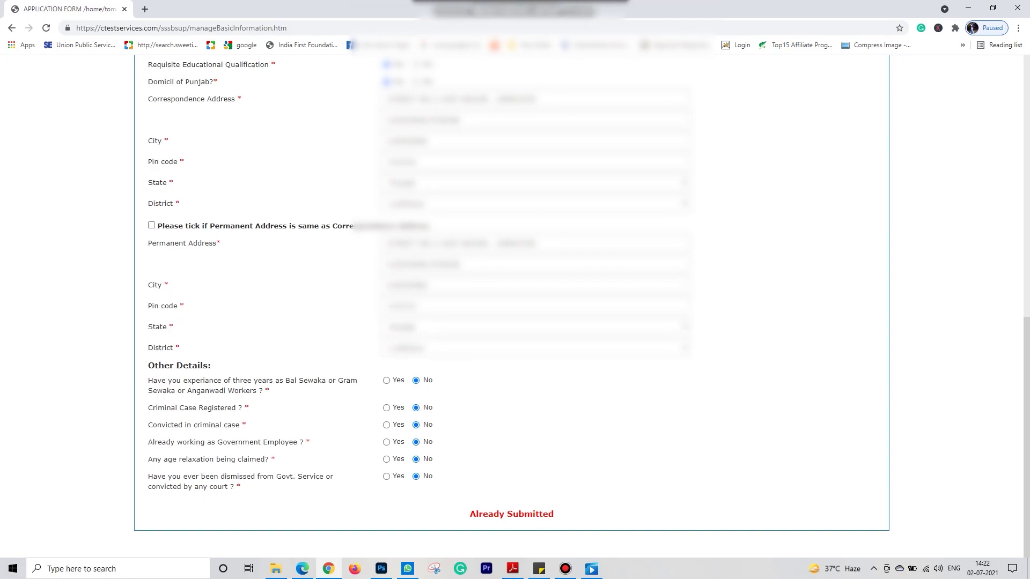
pyautogui.moveTo(470, 514); pyautogui.dragTo(553, 514)
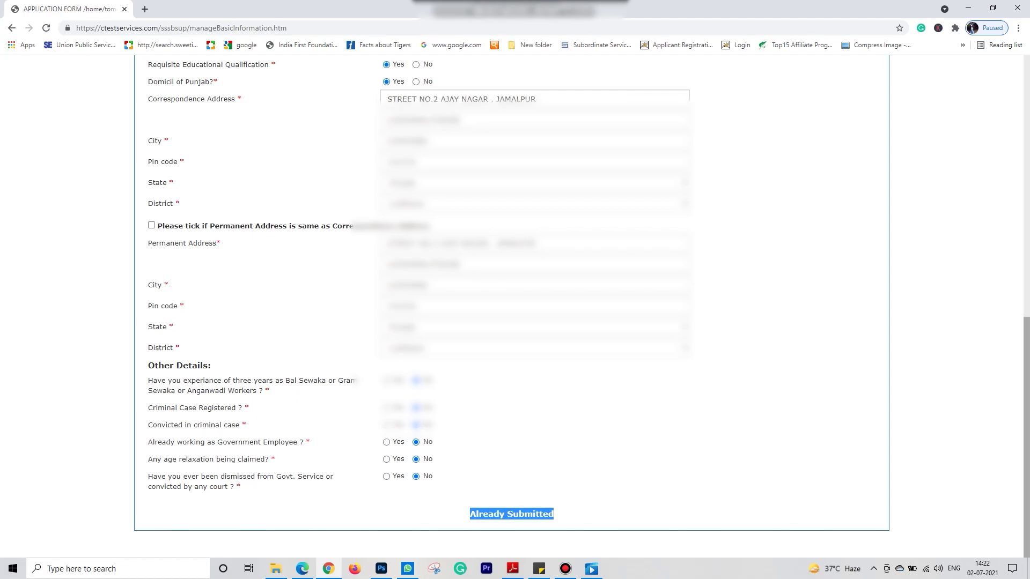
pyautogui.moveTo(1026, 437); pyautogui.dragTo(1026, 175)
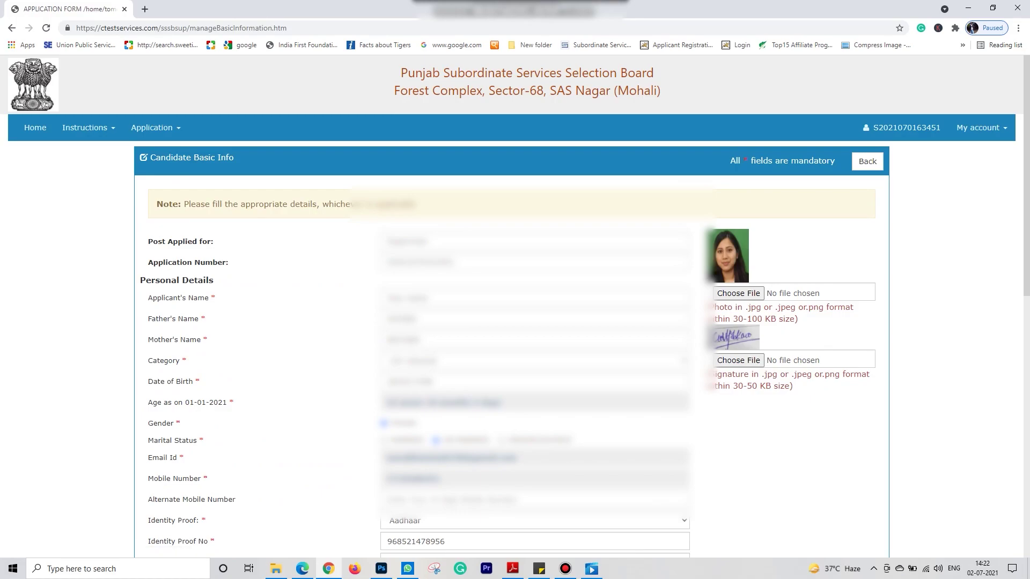
# Open the Academic Info section of the application to show the educational qualification details.
pyautogui.click(155, 128)
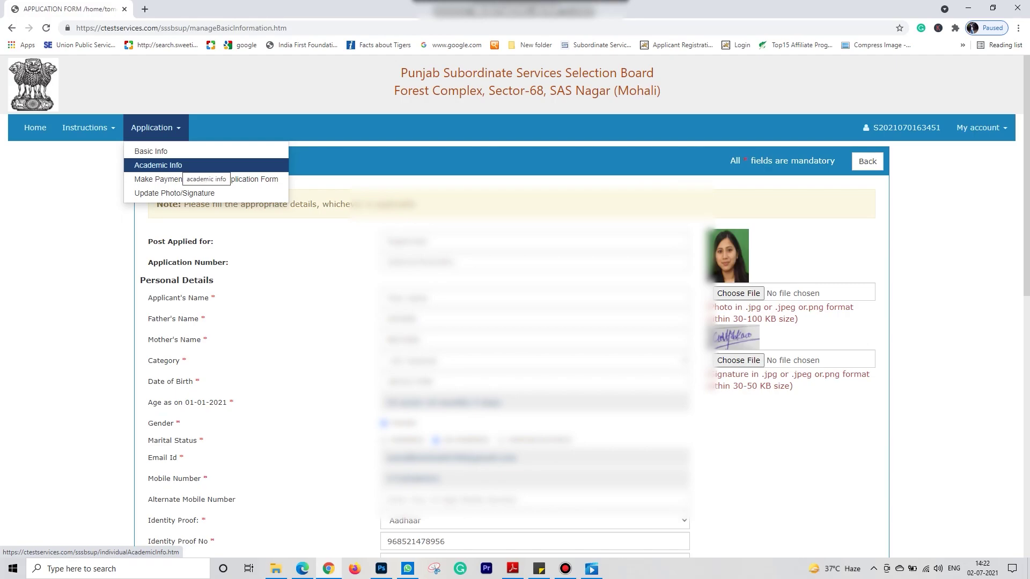
pyautogui.click(184, 165)
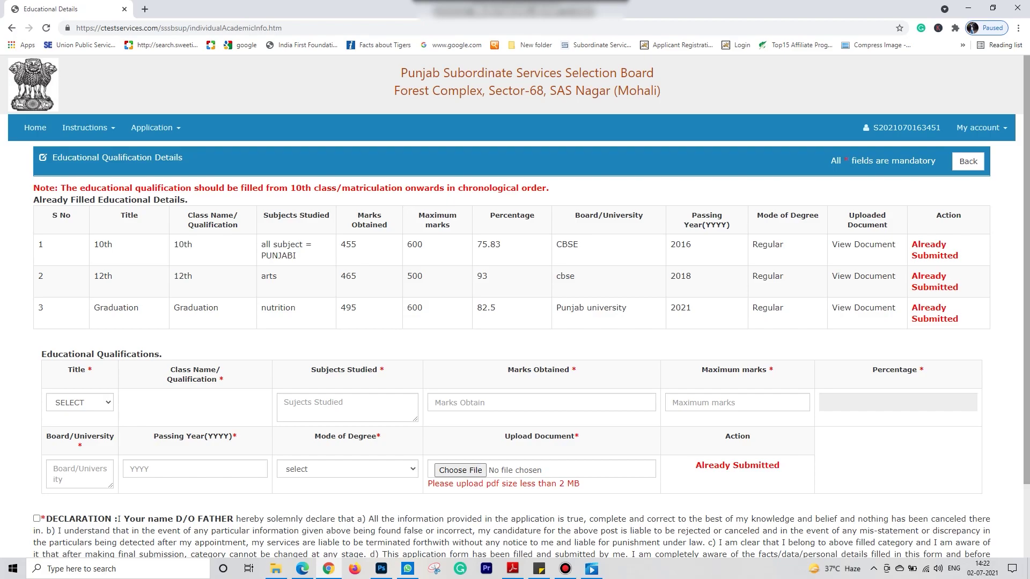
pyautogui.scroll(-1, 515, 306)
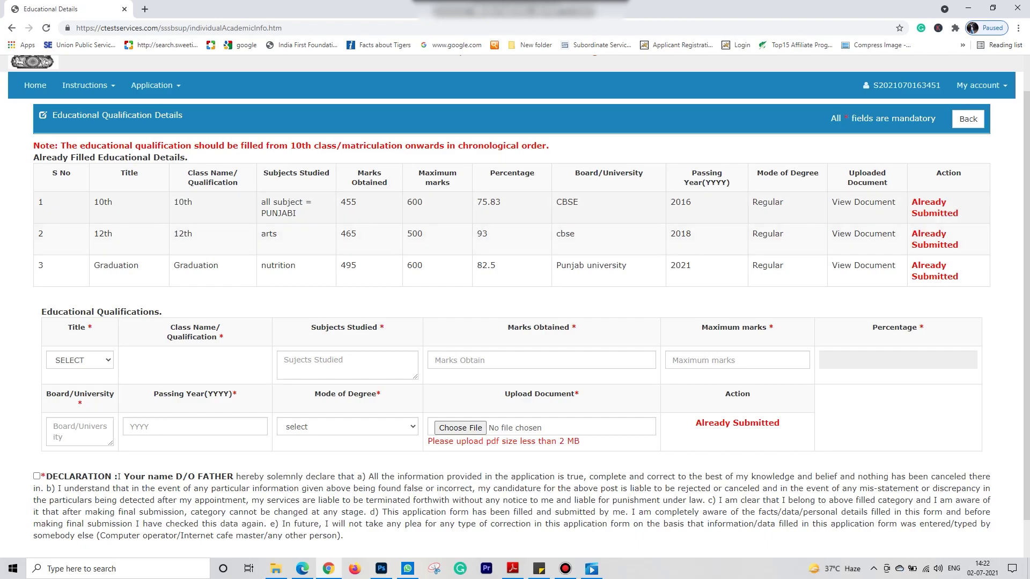
# Examine the 10th entry's title, subjects, marks, percentage, board, passing year and mode of degree, and the Uploaded Document column.
pyautogui.doubleClick(103, 203)
pyautogui.doubleClick(183, 202)
pyautogui.moveTo(261, 202); pyautogui.dragTo(297, 214)
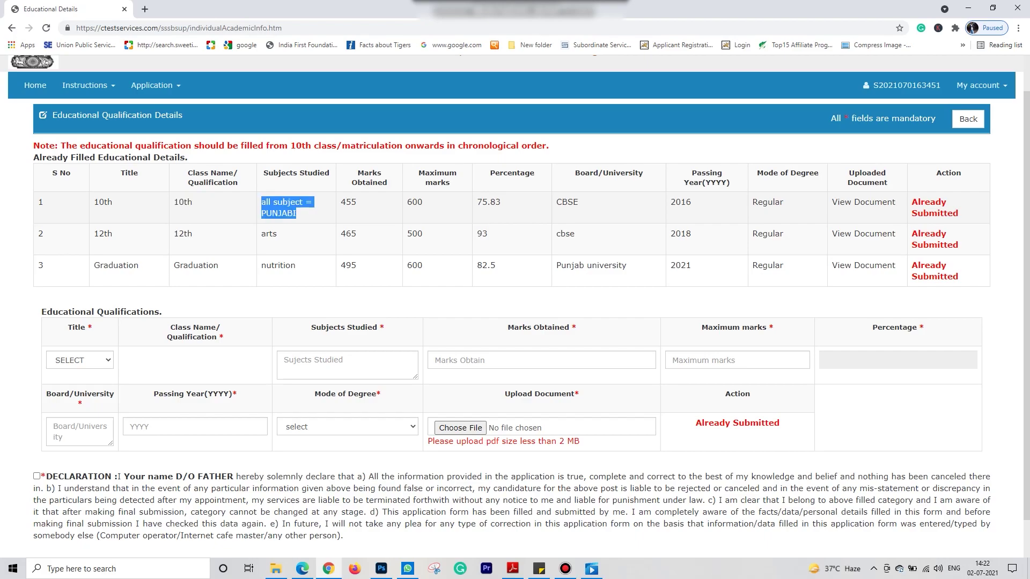
pyautogui.doubleClick(348, 203)
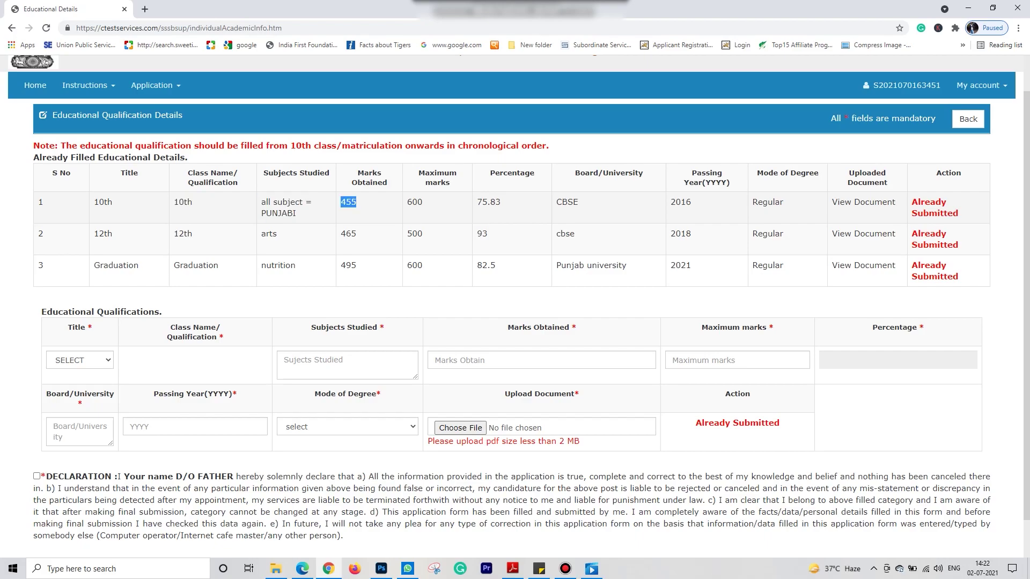
pyautogui.doubleClick(414, 203)
pyautogui.moveTo(477, 202); pyautogui.dragTo(501, 202)
pyautogui.doubleClick(567, 203)
pyautogui.doubleClick(681, 202)
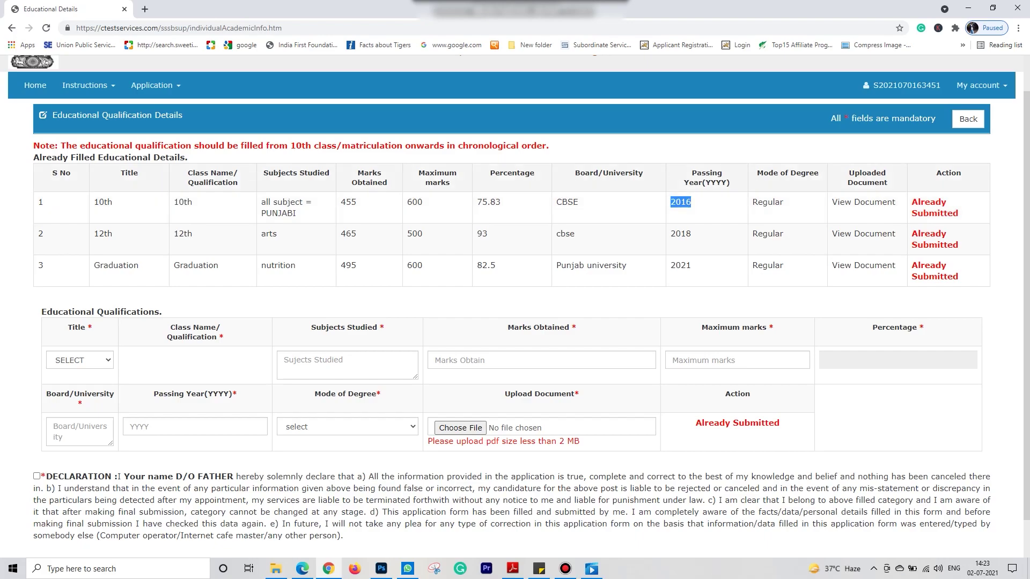
pyautogui.doubleClick(767, 203)
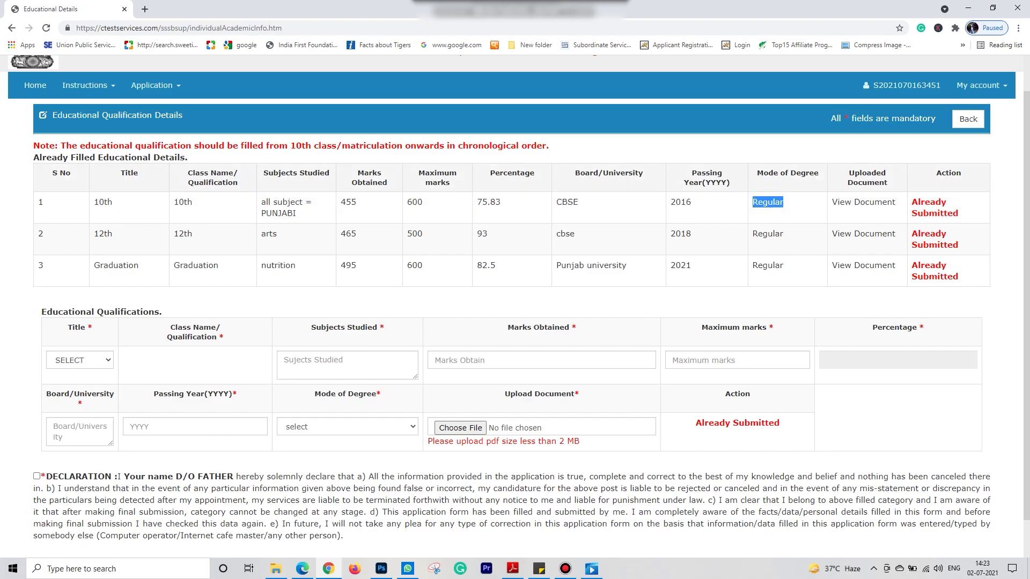
pyautogui.moveTo(849, 173); pyautogui.dragTo(888, 183)
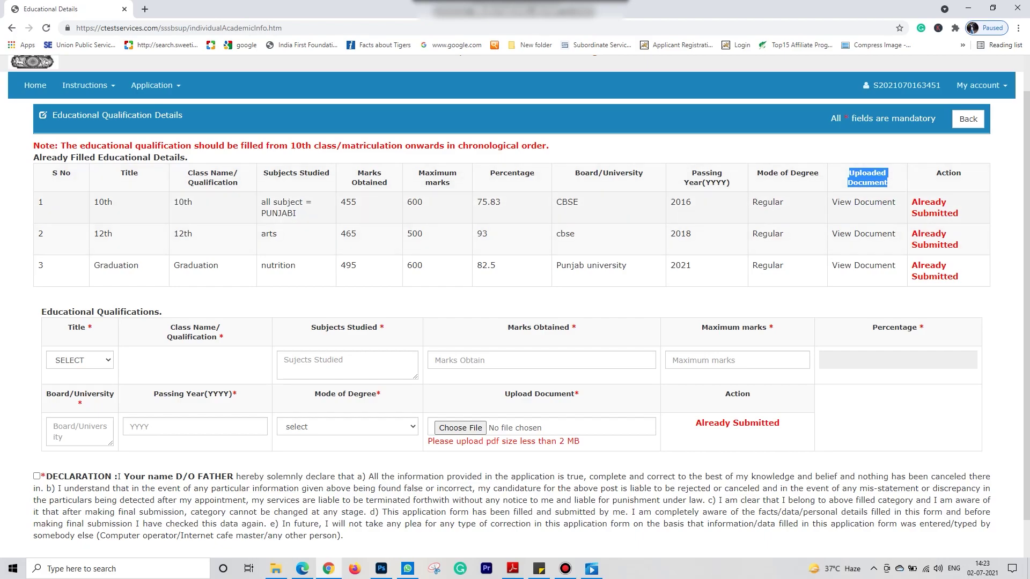
pyautogui.click(858, 302)
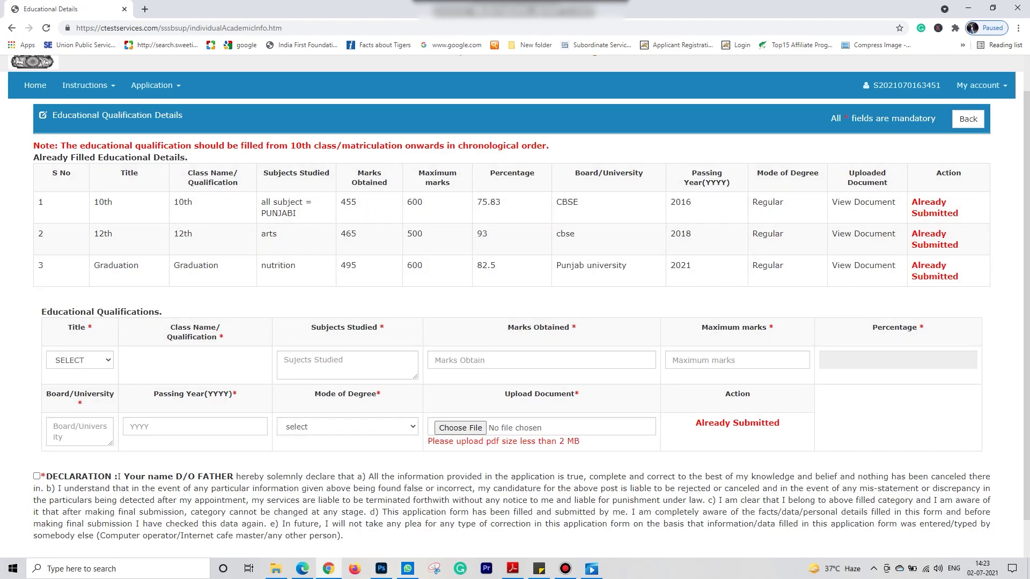
# Review the subject studied in the Graduation entry and tick the declaration checkbox beneath the educational qualifications.
pyautogui.click(37, 476)
pyautogui.click(37, 477)
pyautogui.scroll(-1, 515, 306)
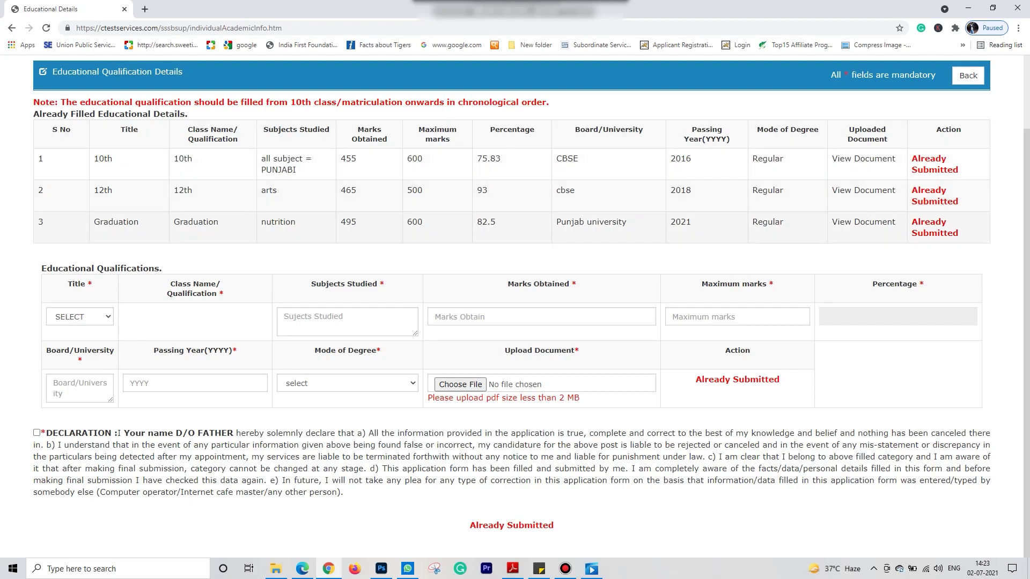
pyautogui.moveTo(265, 221); pyautogui.dragTo(296, 222)
pyautogui.doubleClick(279, 221)
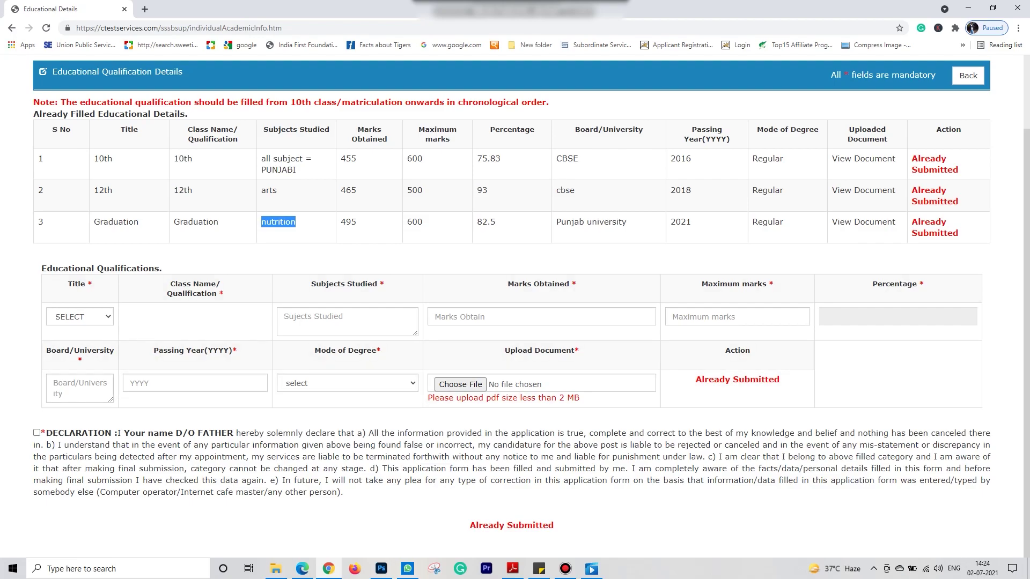
pyautogui.click(37, 432)
pyautogui.moveTo(471, 525); pyautogui.dragTo(554, 525)
# Open the Make Payment/Download Application Form page and review the filled summary with the recruitment fee details.
pyautogui.scroll(2, 515, 306)
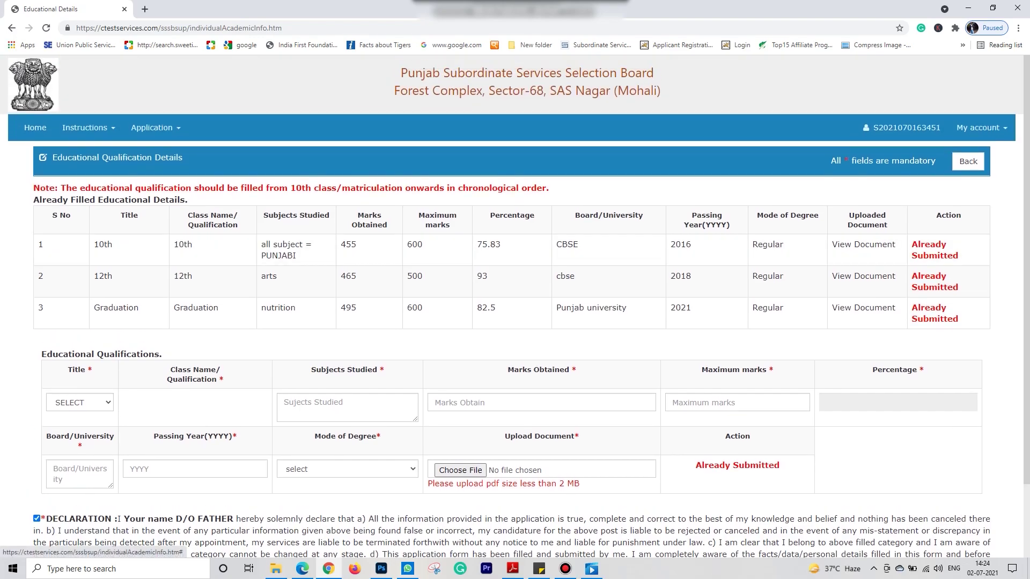
pyautogui.click(155, 128)
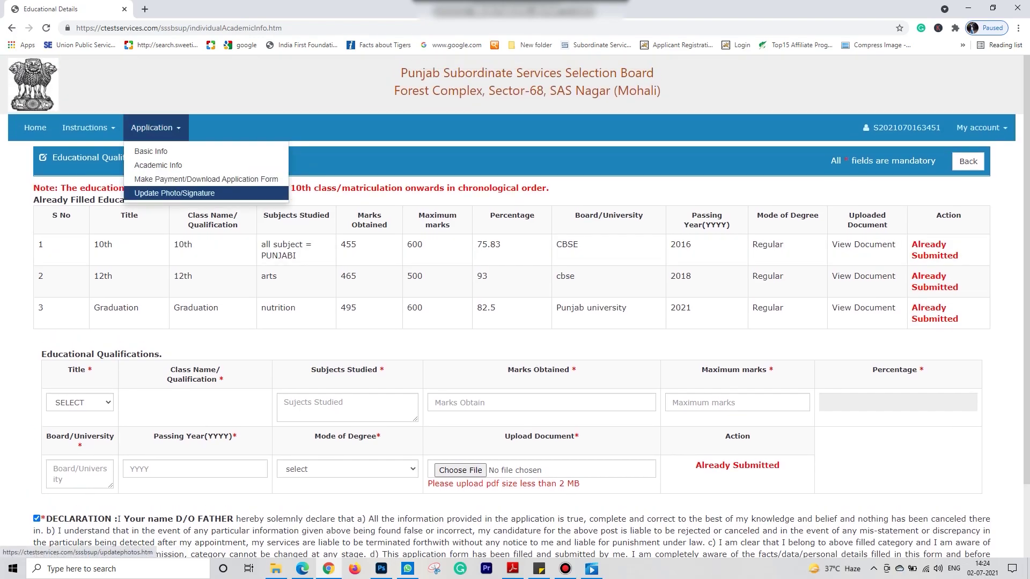
pyautogui.click(205, 179)
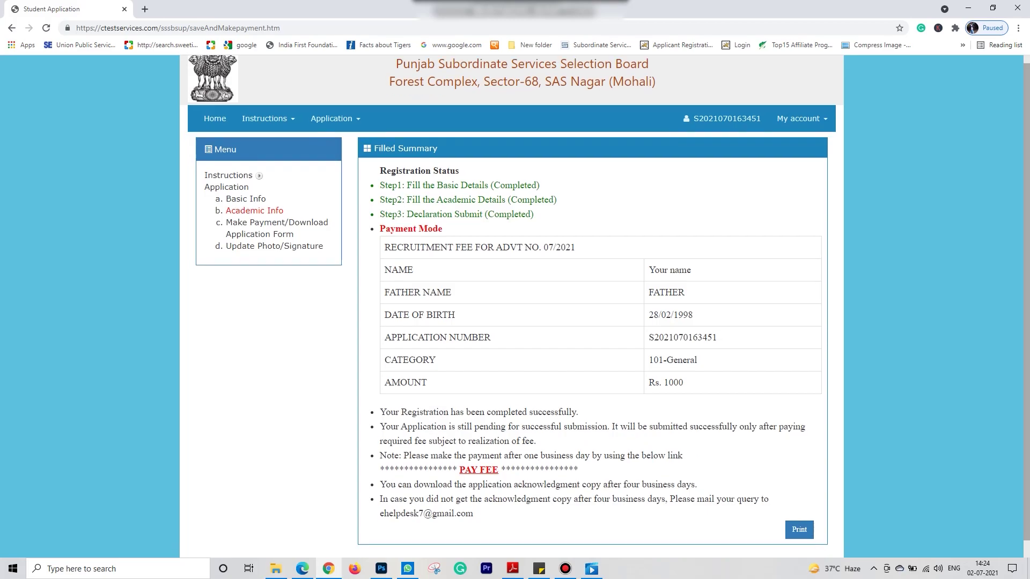
pyautogui.scroll(-1, 605, 305)
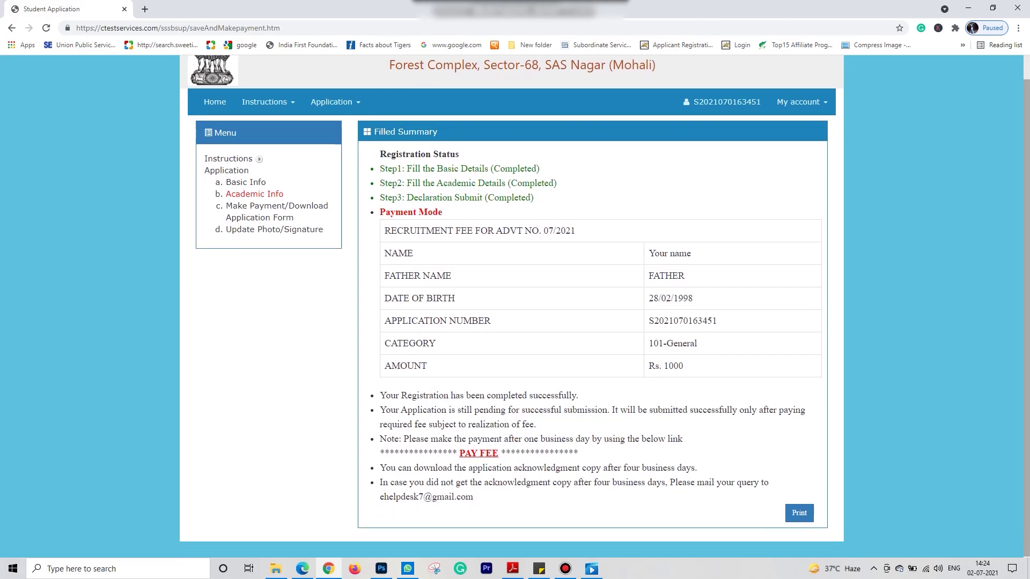
pyautogui.scroll(1, 604, 305)
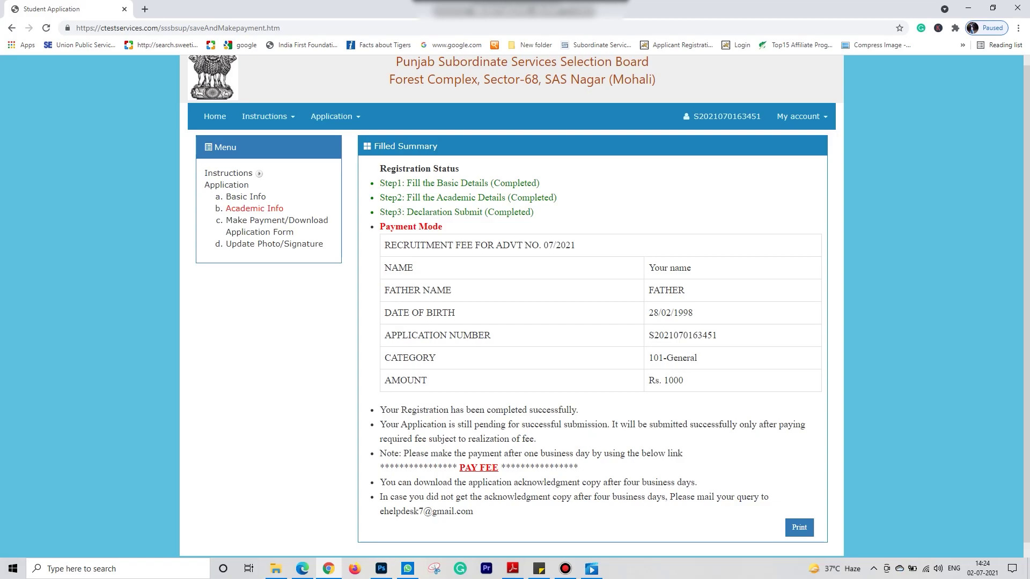
# Examine the Payment Mode heading and the PAY FEE link in the filled summary.
pyautogui.doubleClick(403, 226)
pyautogui.moveTo(380, 226)
pyautogui.mouseDown()
pyautogui.moveTo(443, 226)
pyautogui.moveTo(380, 226)
pyautogui.mouseUp()
pyautogui.doubleClick(479, 468)
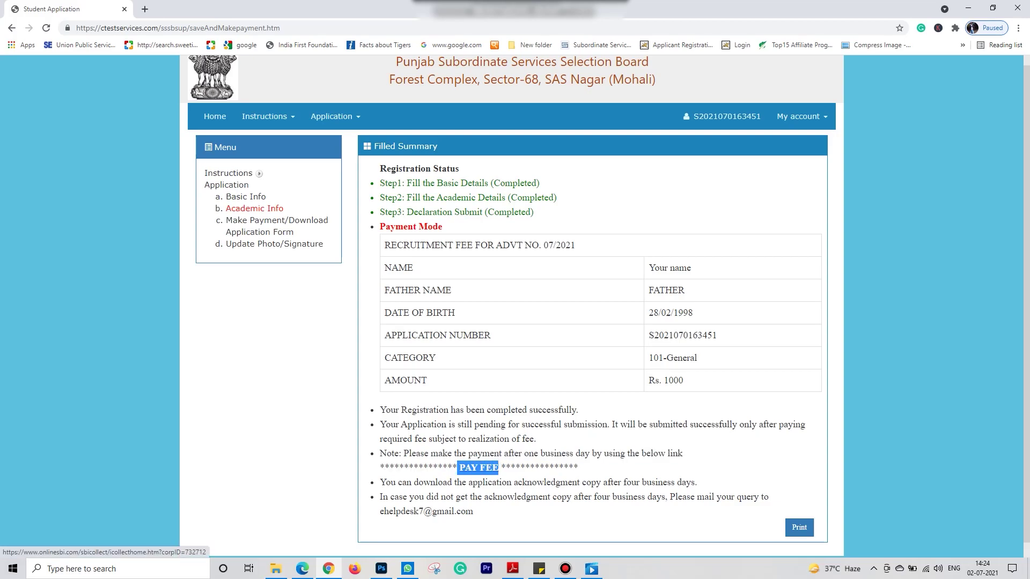